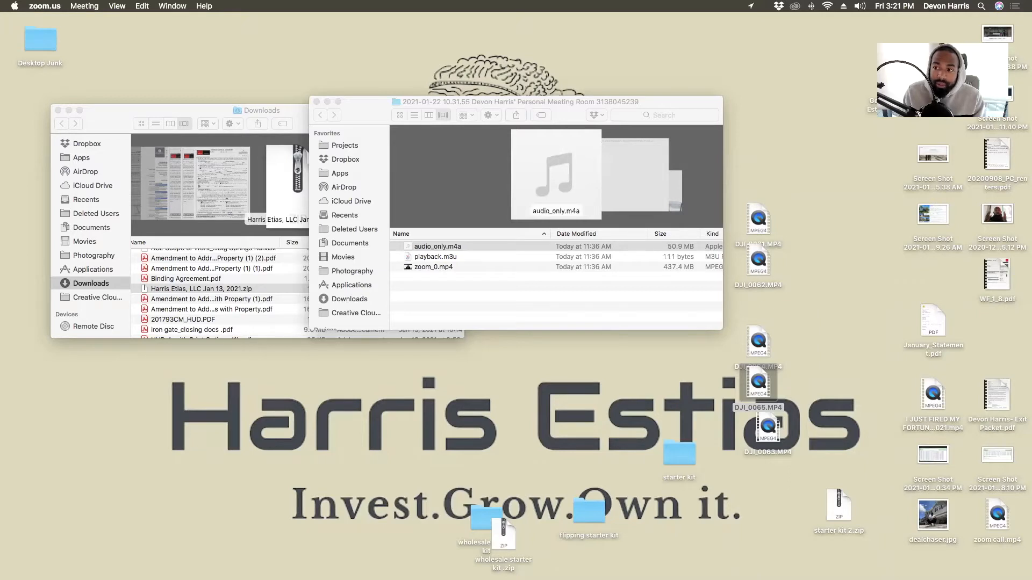
- Leave the Finder desktop and move to the full-screen Chrome space
{"action": "left_click_drag", "start_coordinate": [877, 117], "coordinate": [766, 182]}
{"action": "left_click_drag", "start_coordinate": [863, 40], "coordinate": [829, 392]}
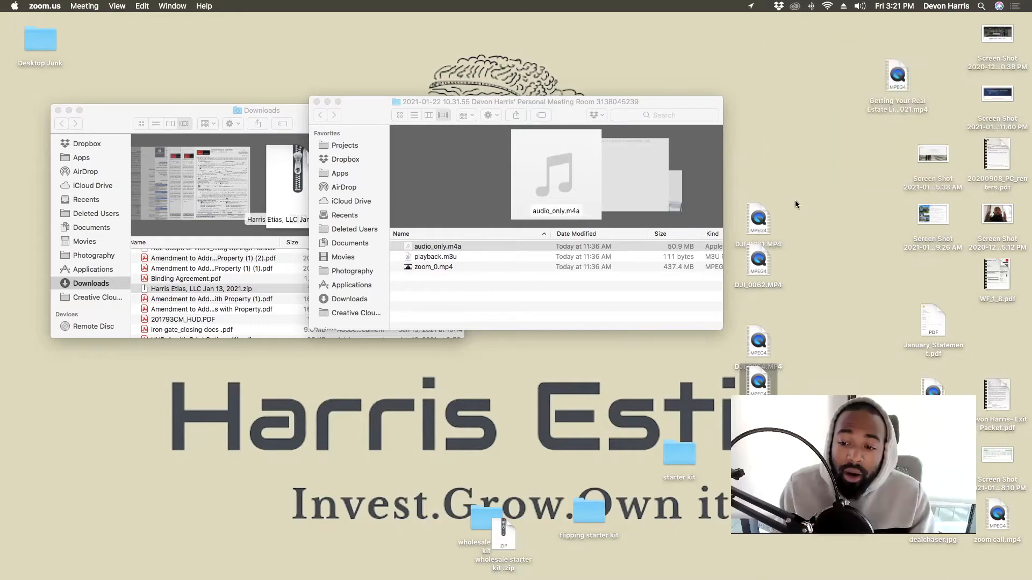
{"action": "key", "text": "ctrl+Right"}
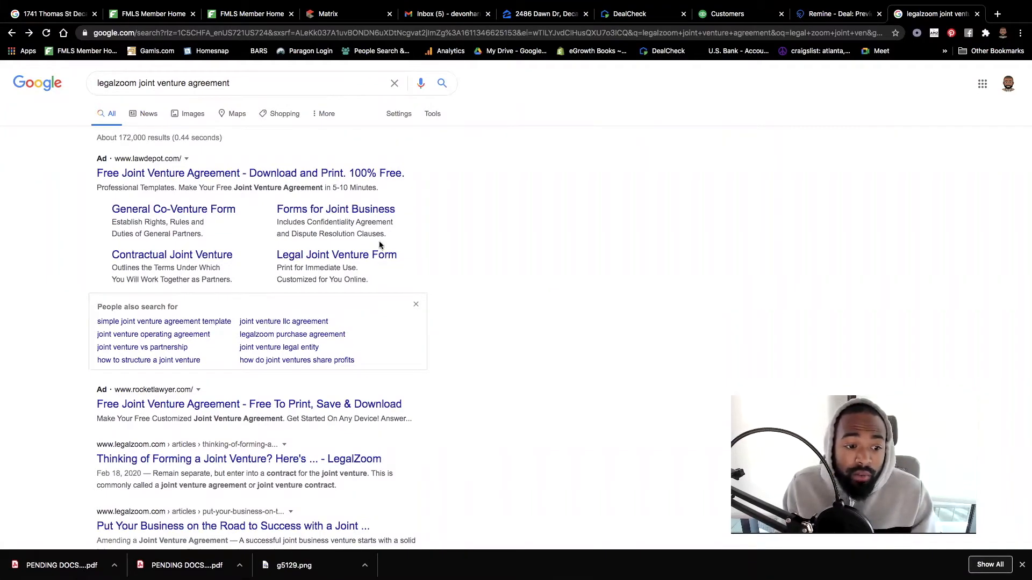
{"action": "scroll", "coordinate": [527, 221], "scroll_direction": "down", "scroll_amount": 5}
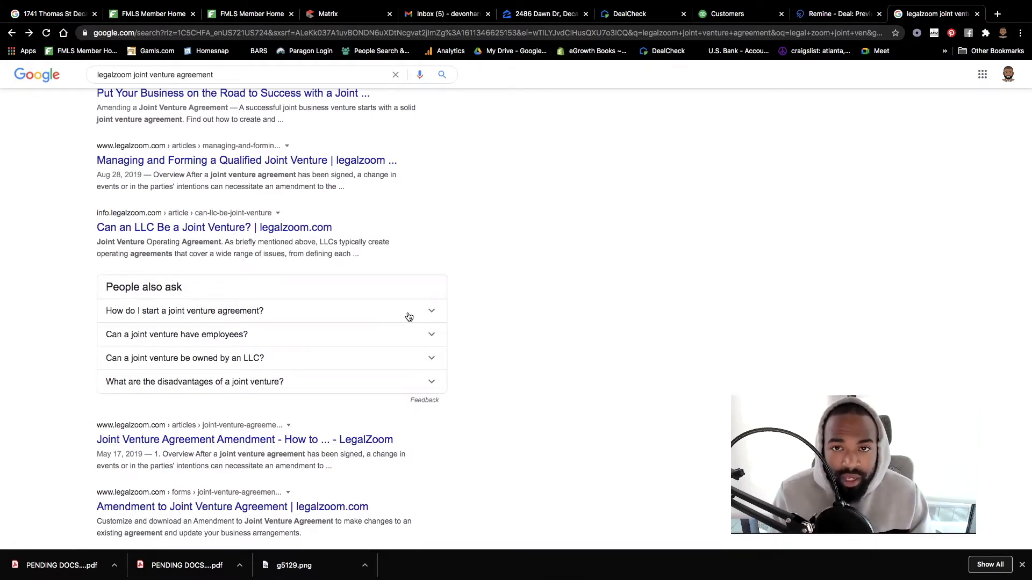
{"action": "scroll", "coordinate": [539, 261], "scroll_direction": "up", "scroll_amount": 10}
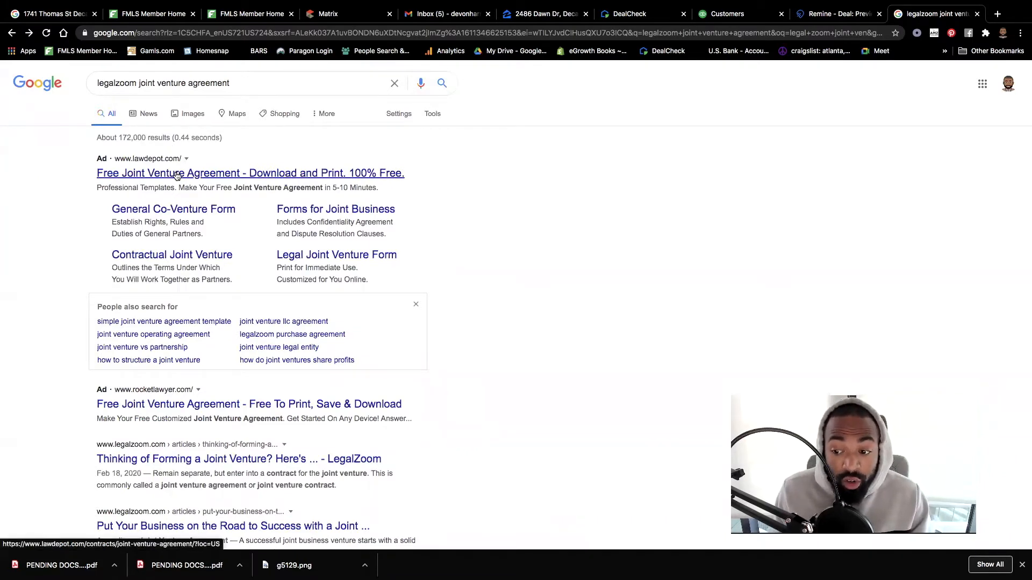
- Open the LawDepot Joint Venture Agreement ad, pick Professional services, and scroll through the preview
{"action": "left_click", "coordinate": [272, 176]}
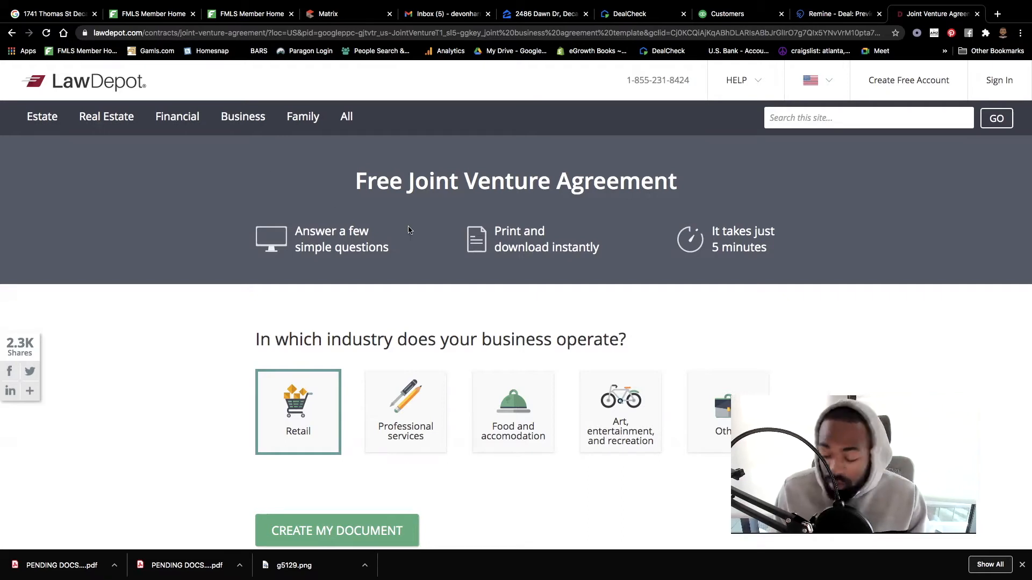
{"action": "scroll", "coordinate": [479, 317], "scroll_direction": "down", "scroll_amount": 3}
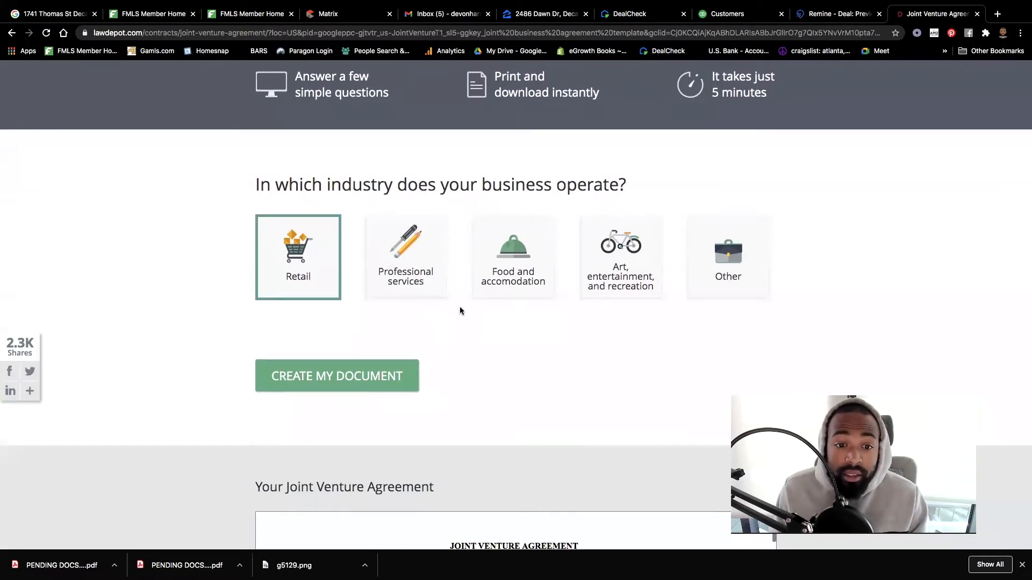
{"action": "left_click", "coordinate": [419, 275]}
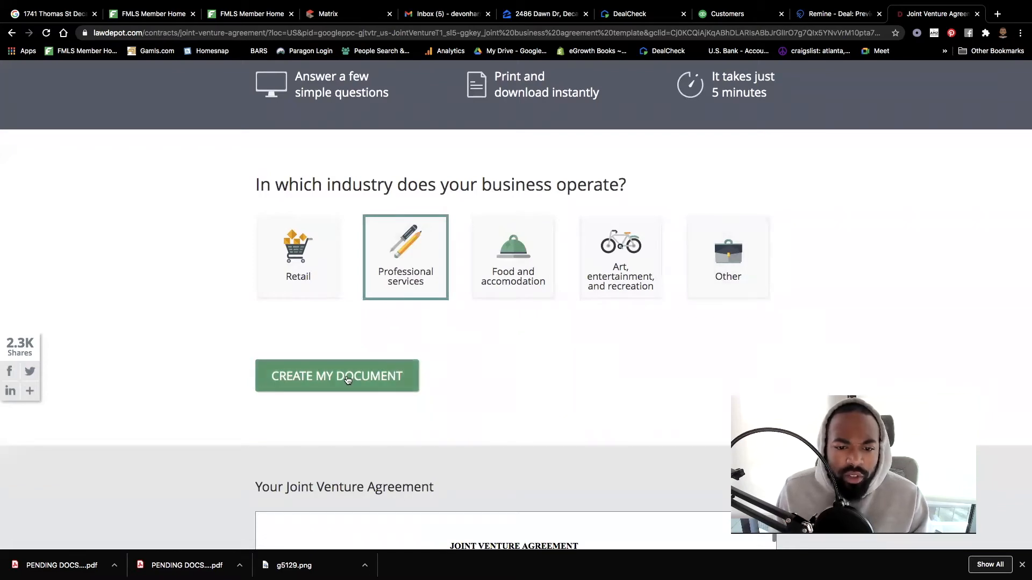
{"action": "scroll", "coordinate": [347, 380], "scroll_direction": "down", "scroll_amount": 1}
{"action": "scroll", "coordinate": [347, 381], "scroll_direction": "down", "scroll_amount": 1}
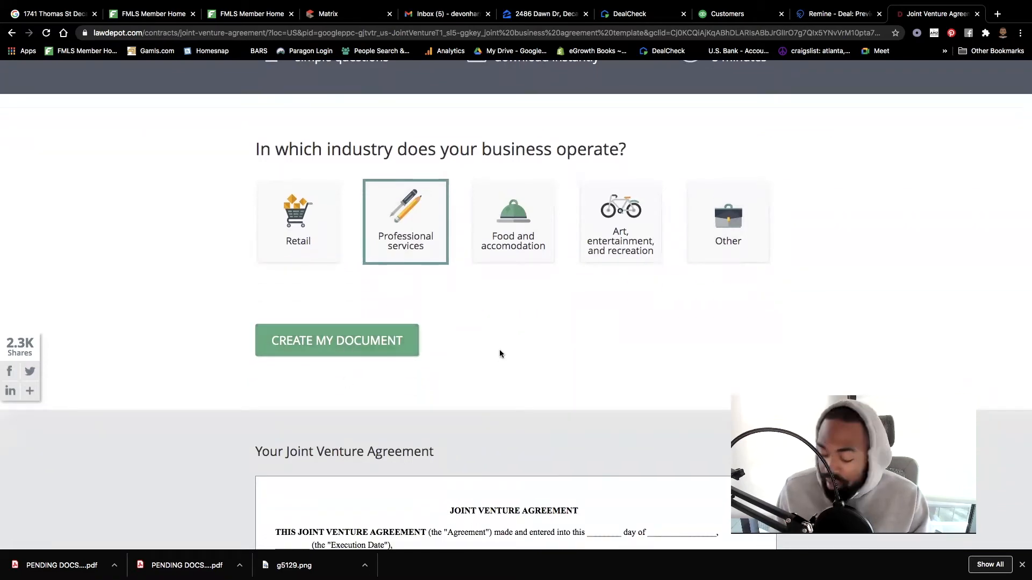
{"action": "scroll", "coordinate": [500, 353], "scroll_direction": "down", "scroll_amount": 7}
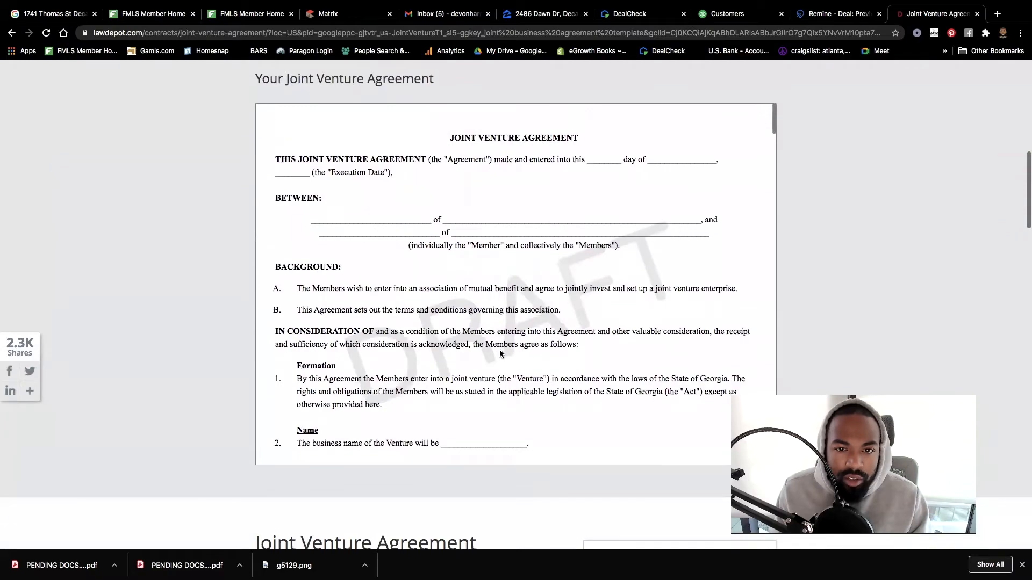
{"action": "scroll", "coordinate": [501, 296], "scroll_direction": "down", "scroll_amount": 7}
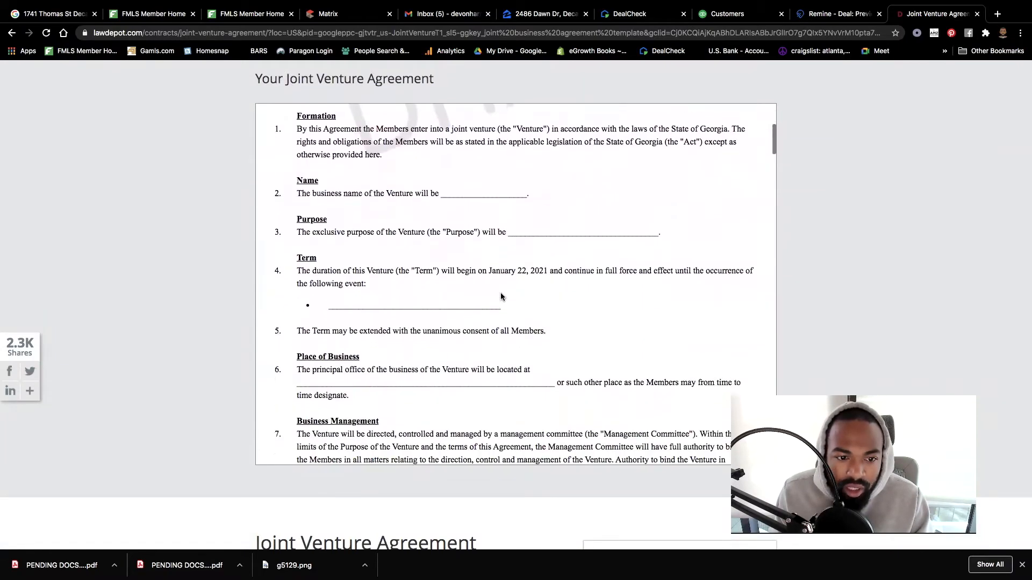
{"action": "scroll", "coordinate": [501, 296], "scroll_direction": "up", "scroll_amount": 10}
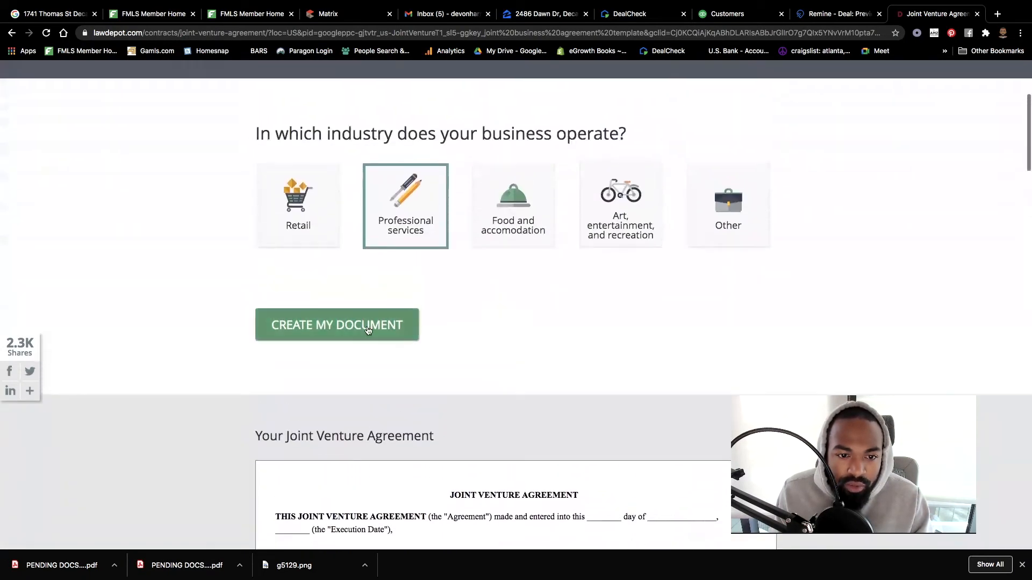
- Start the agreement with Georgia as location and General Partnership as the venture type
{"action": "left_click", "coordinate": [358, 329]}
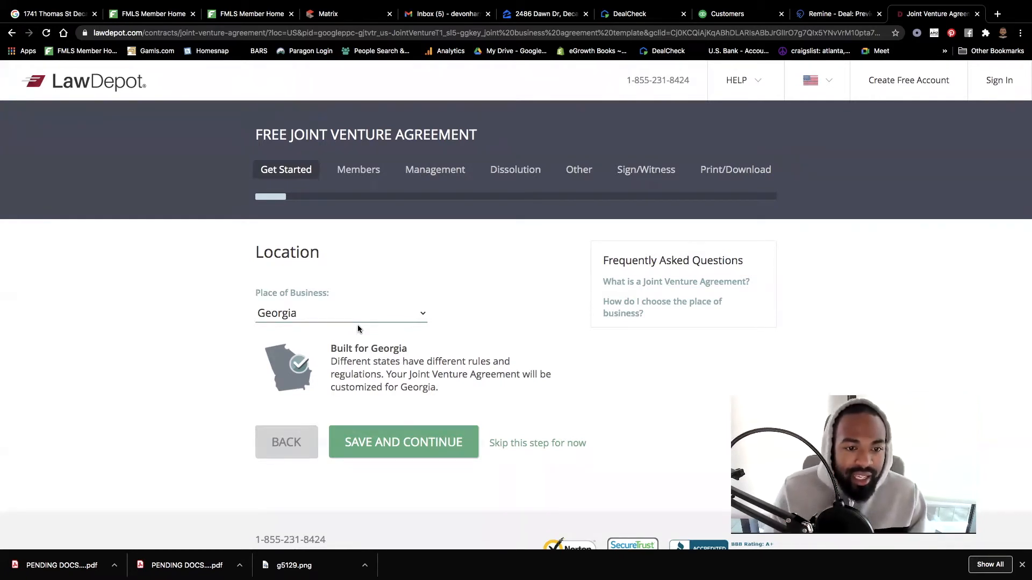
{"action": "left_click", "coordinate": [452, 443]}
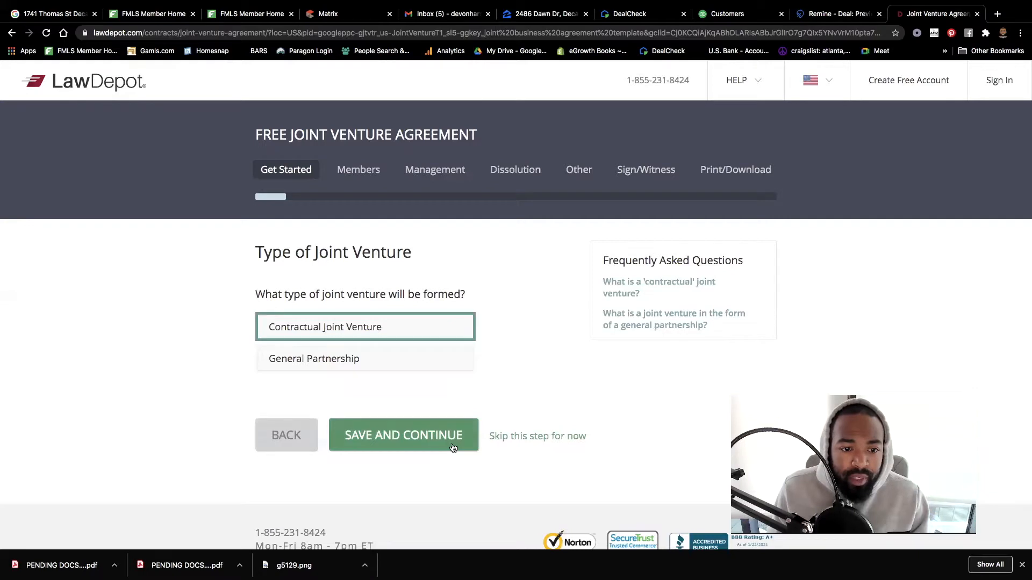
{"action": "left_click", "coordinate": [333, 359]}
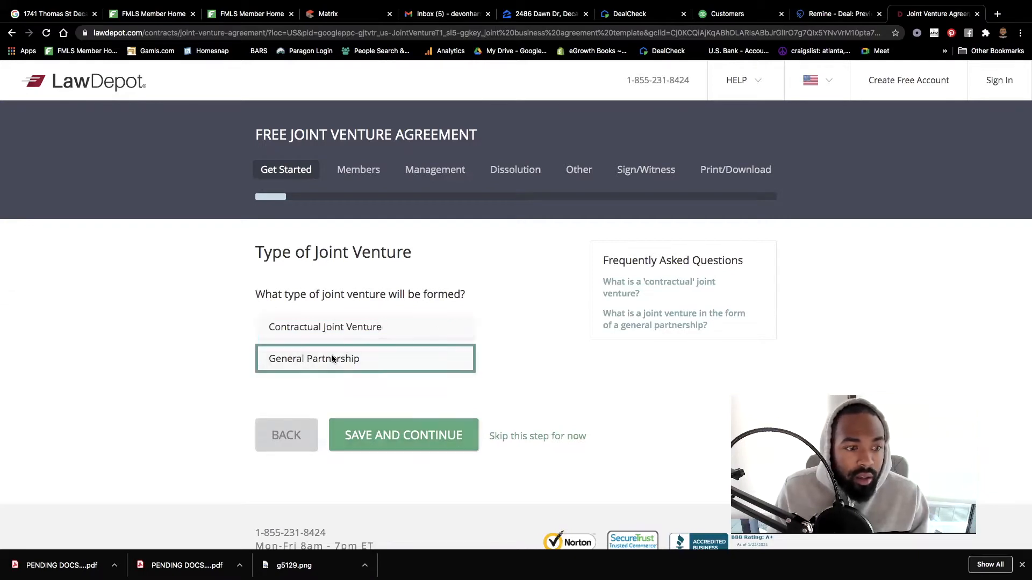
{"action": "left_click", "coordinate": [343, 329]}
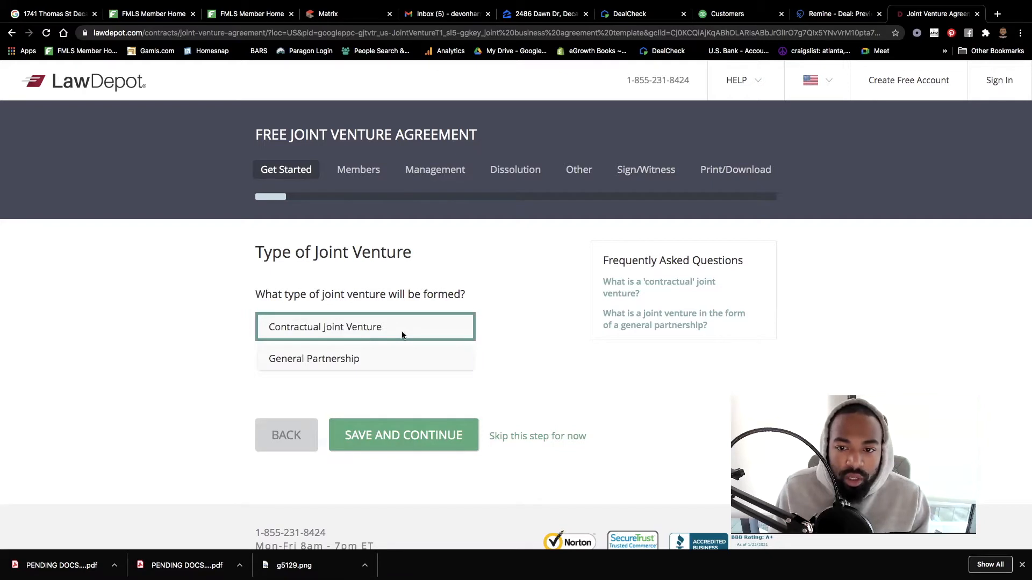
{"action": "mouse_move", "coordinate": [623, 283]}
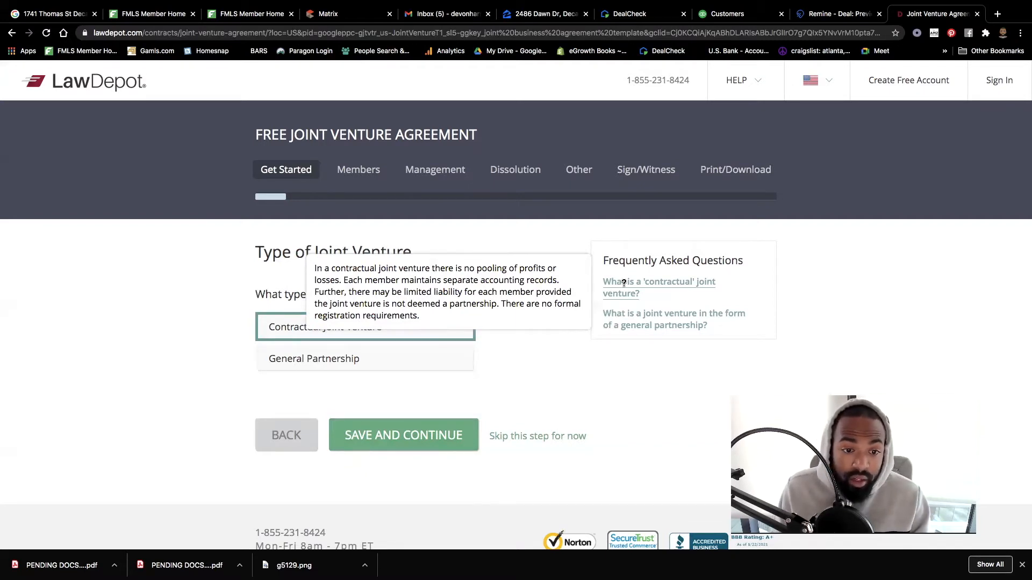
{"action": "mouse_move", "coordinate": [629, 324]}
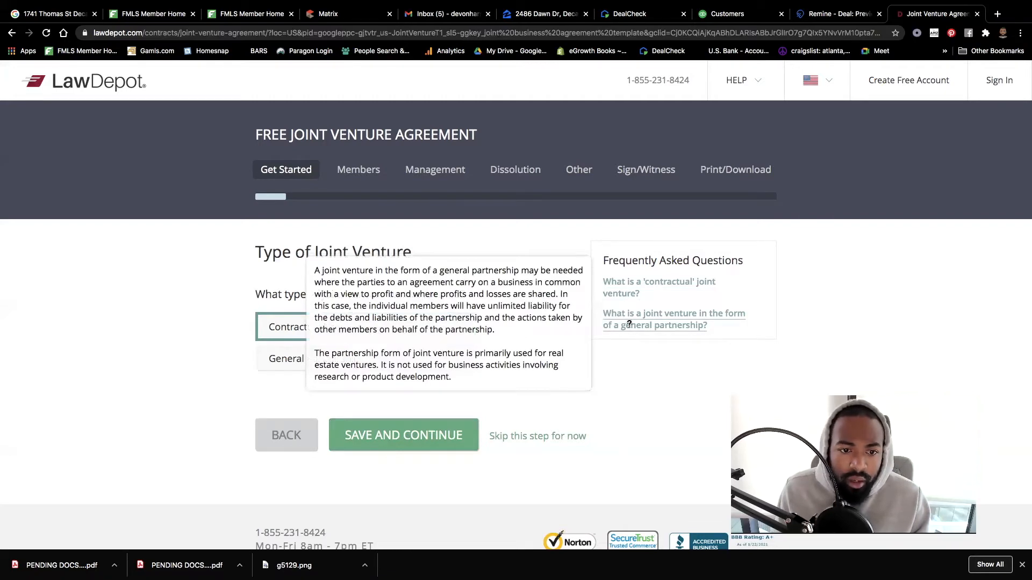
{"action": "left_click", "coordinate": [382, 361]}
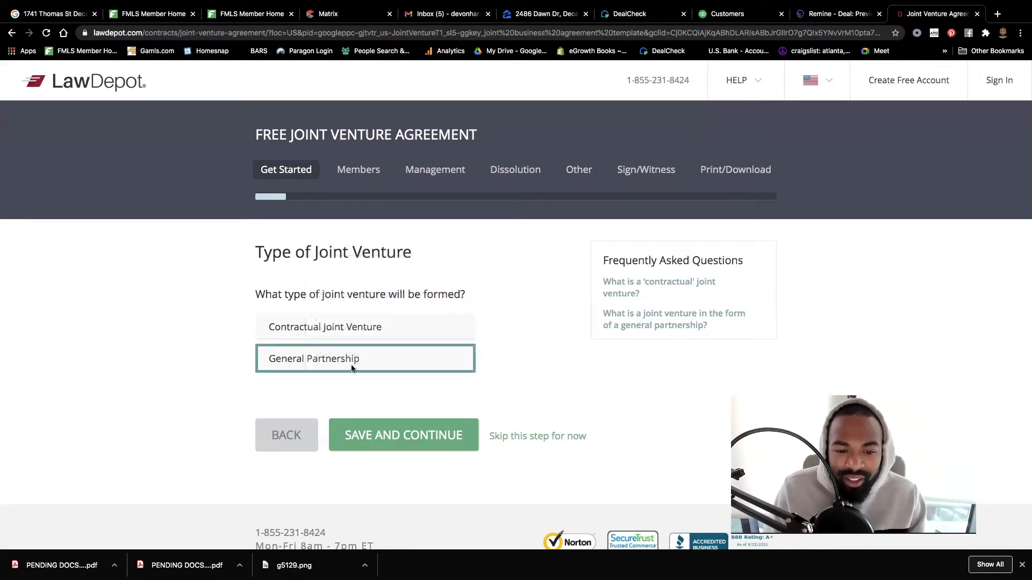
{"action": "left_click", "coordinate": [407, 437]}
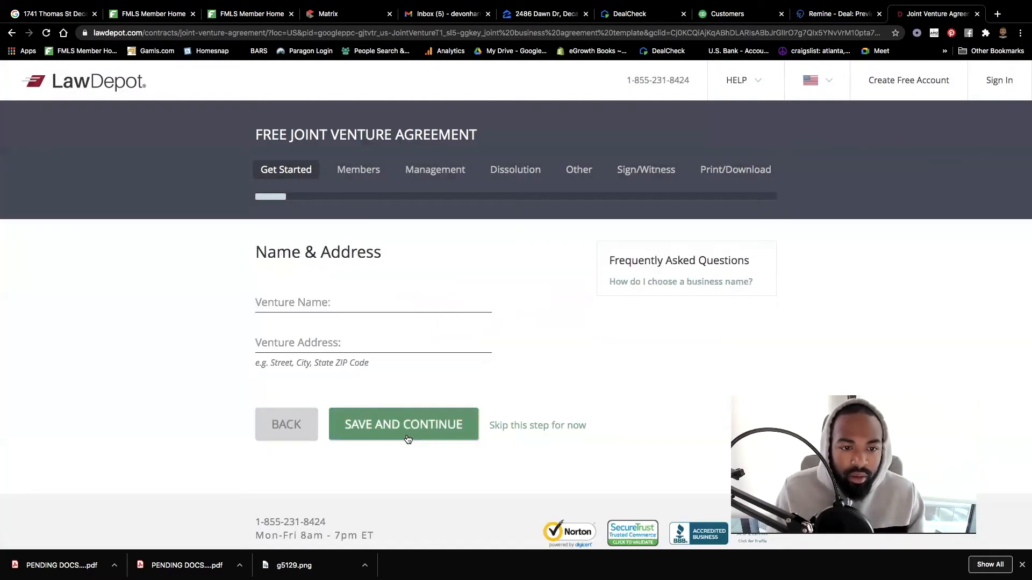
{"action": "left_click", "coordinate": [328, 299]}
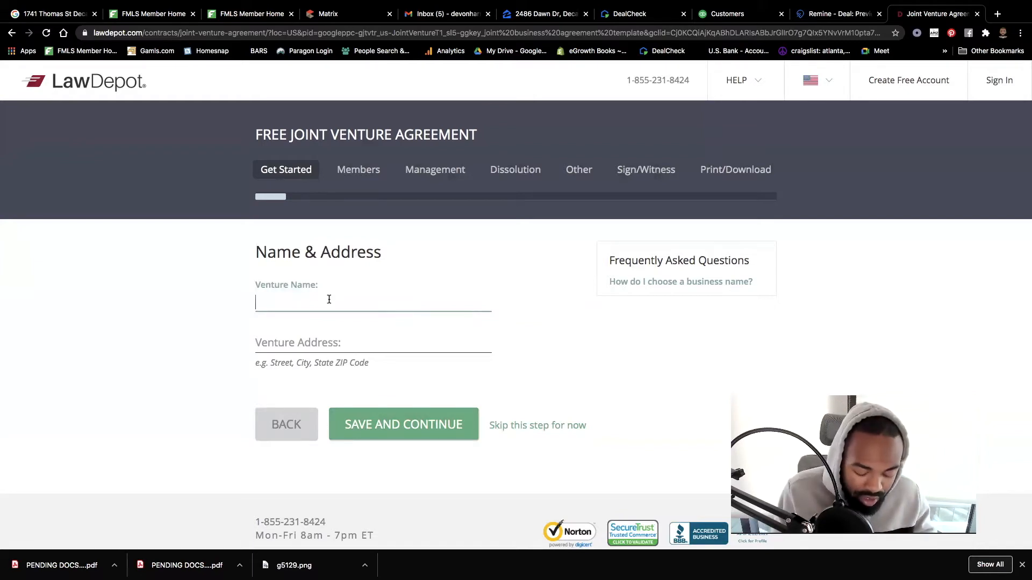
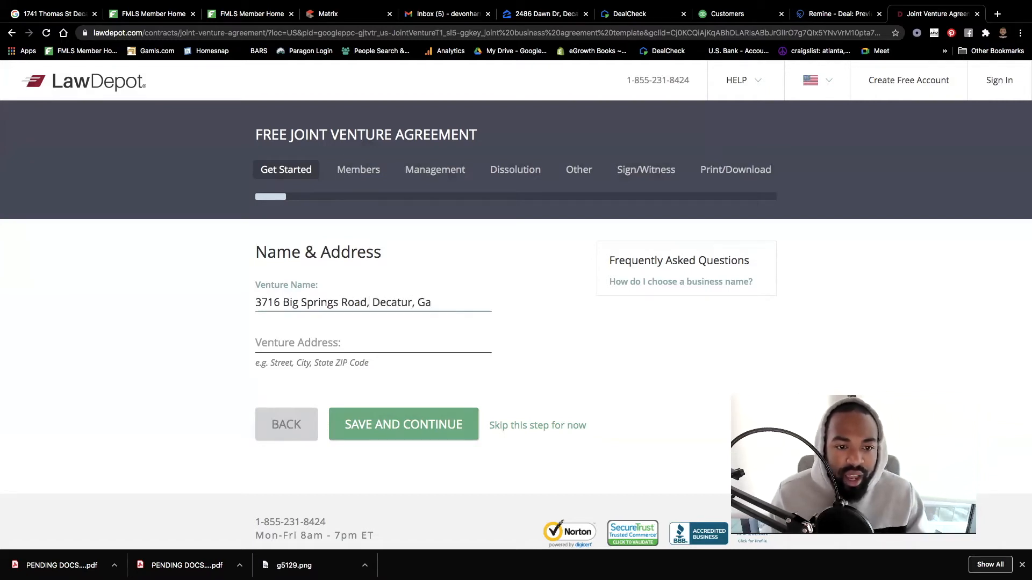
{"action": "left_click_drag", "start_coordinate": [433, 302], "coordinate": [262, 292]}
{"action": "key", "text": "super+c"}
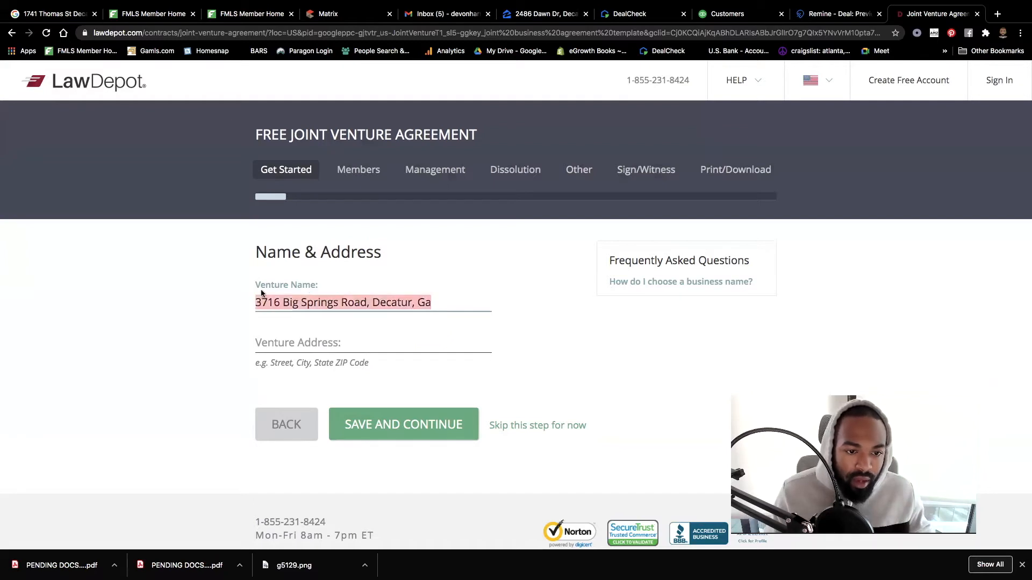
{"action": "left_click", "coordinate": [293, 349]}
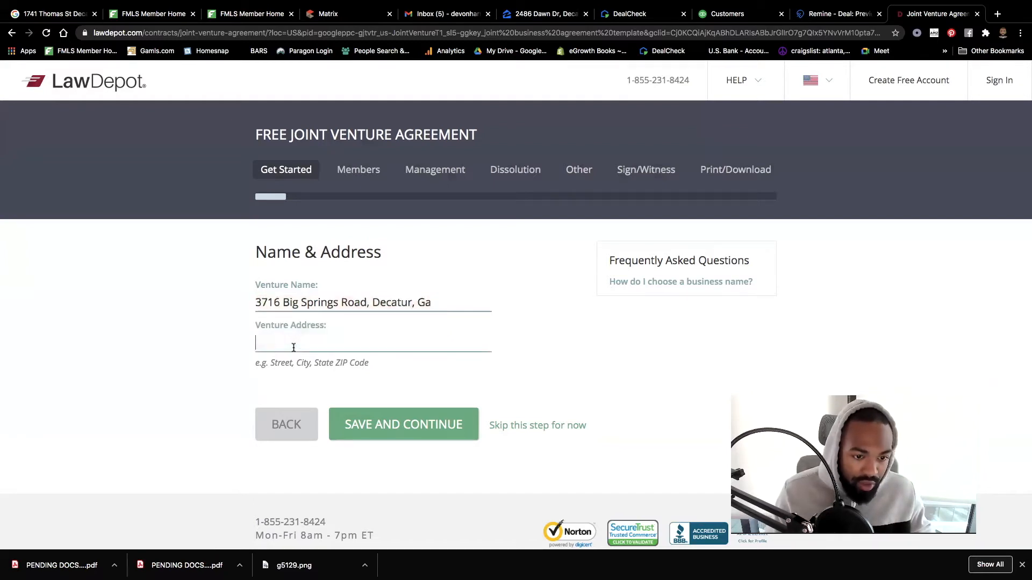
{"action": "key", "text": "super+v"}
- Remove the city and state from the venture name, then save the Name & Address step
{"action": "left_click", "coordinate": [436, 302]}
{"action": "left_click_drag", "start_coordinate": [431, 302], "coordinate": [300, 301]}
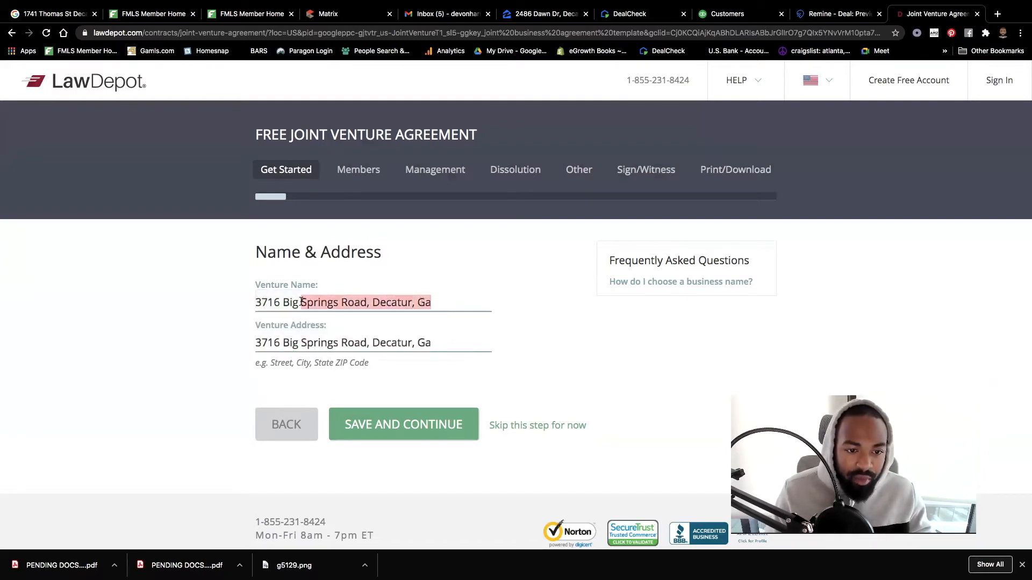
{"action": "left_click", "coordinate": [452, 300]}
{"action": "left_click_drag", "start_coordinate": [451, 299], "coordinate": [253, 306]}
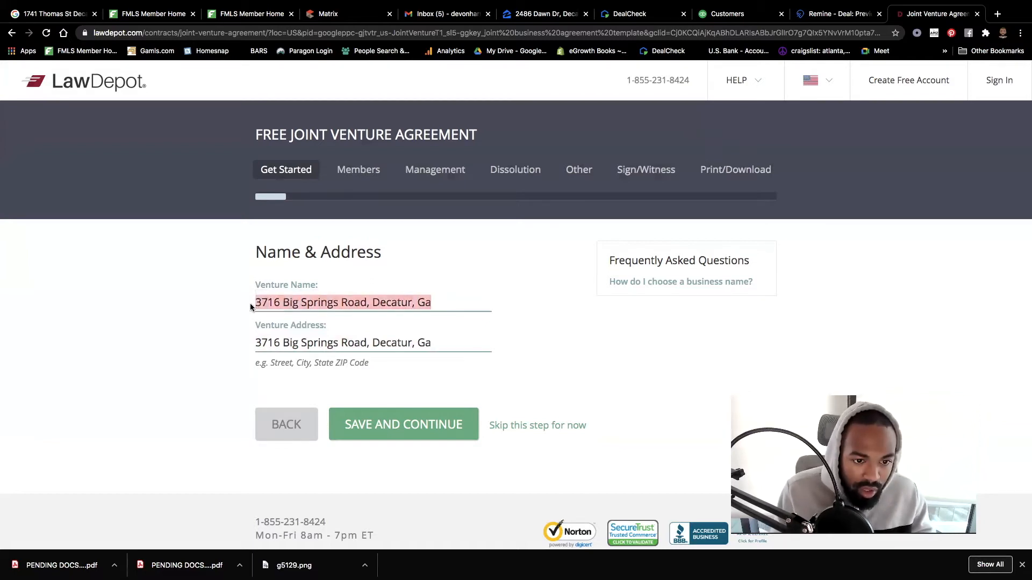
{"action": "left_click", "coordinate": [469, 297]}
{"action": "left_click_drag", "start_coordinate": [470, 297], "coordinate": [372, 300]}
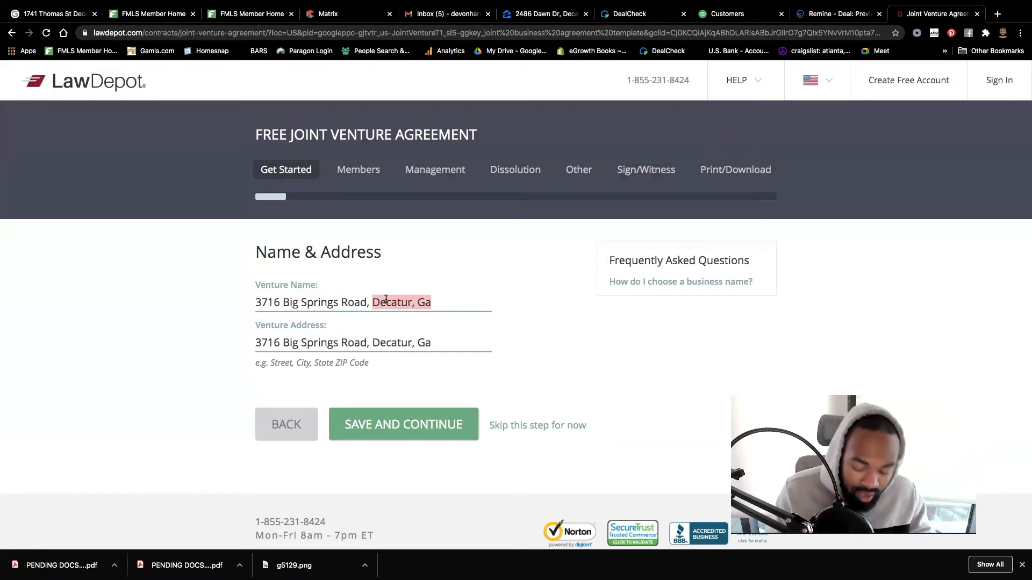
{"action": "key", "text": "BackSpace"}
{"action": "key", "text": "BackSpace"}
{"action": "key", "text": "BackSpace"}
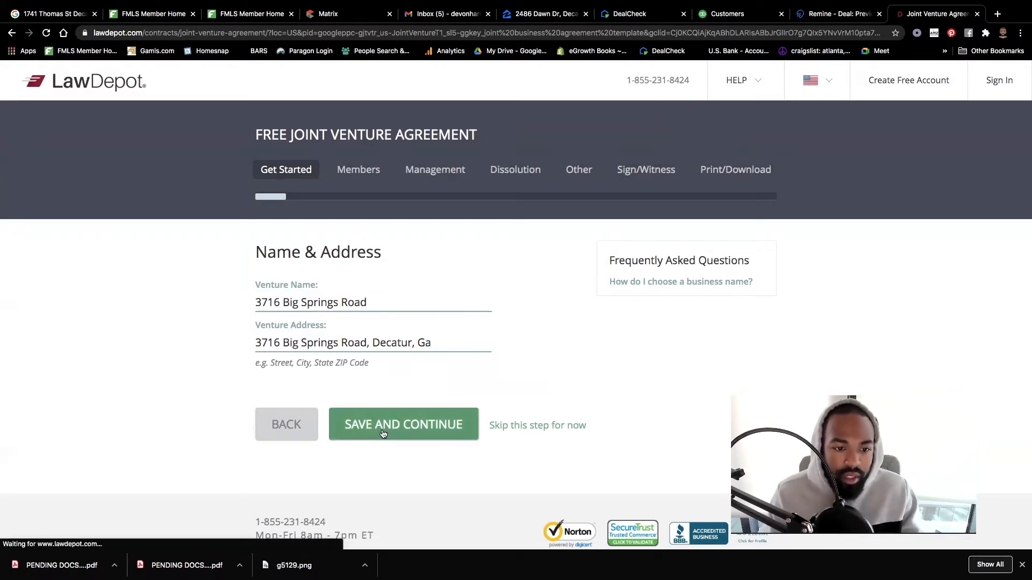
{"action": "left_click", "coordinate": [382, 427]}
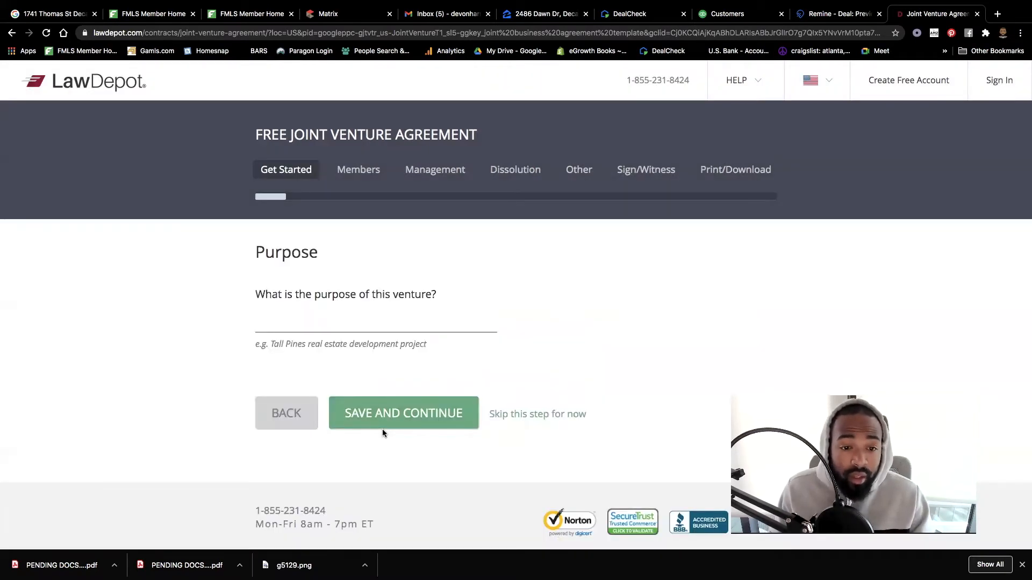
- Enter 'Real Estate Investment Project' as the venture's purpose and save it
{"action": "left_click", "coordinate": [359, 321]}
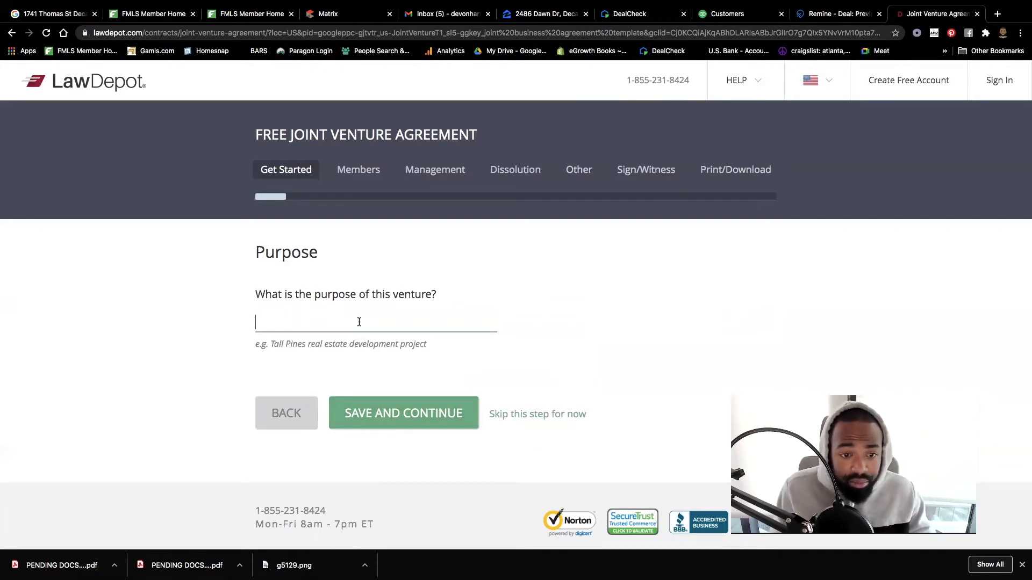
{"action": "type", "text": "Real Estate Invem"}
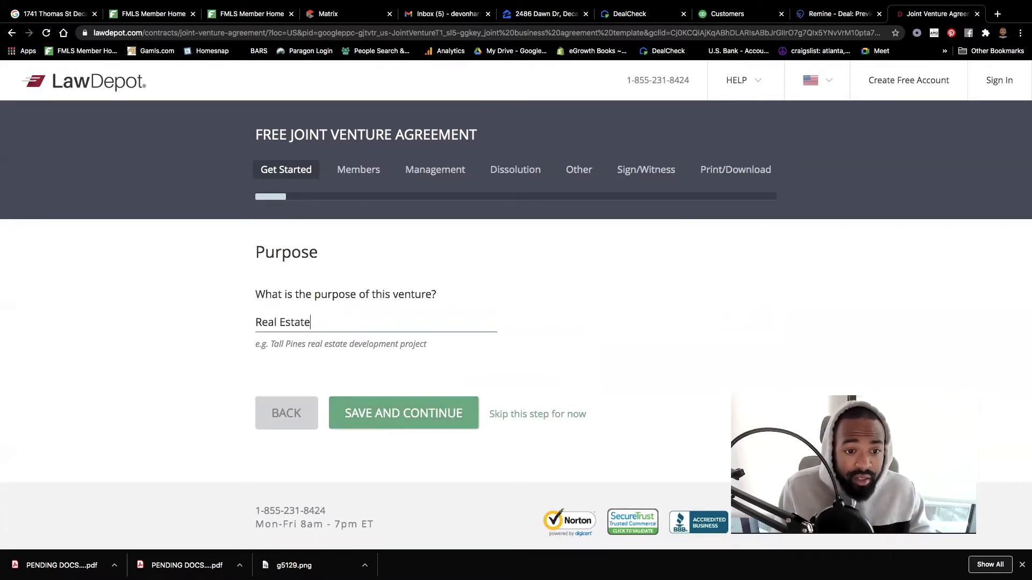
{"action": "key", "text": "BackSpace"}
{"action": "key", "text": "BackSpace"}
{"action": "type", "text": "est"}
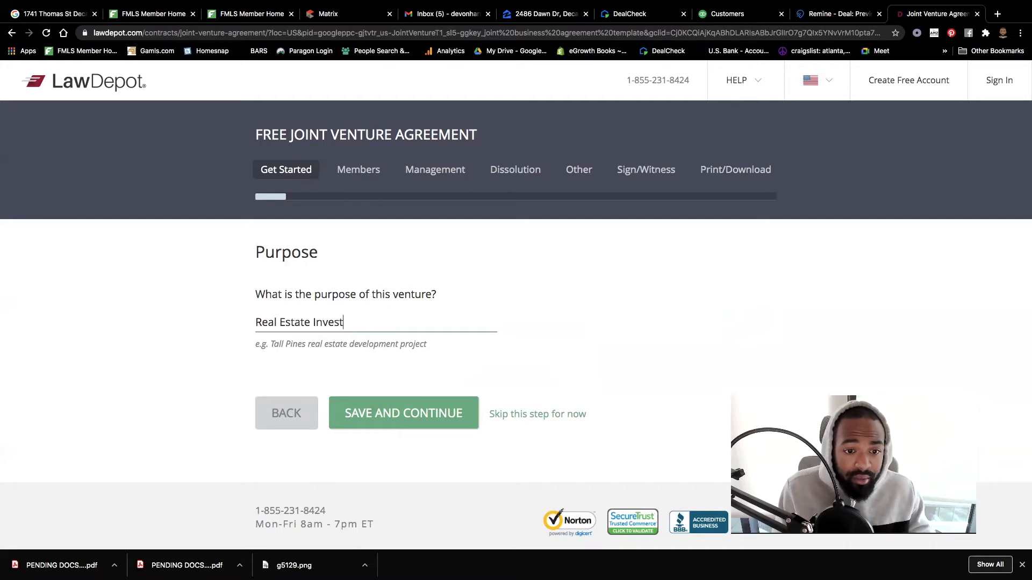
{"action": "type", "text": "ment Project"}
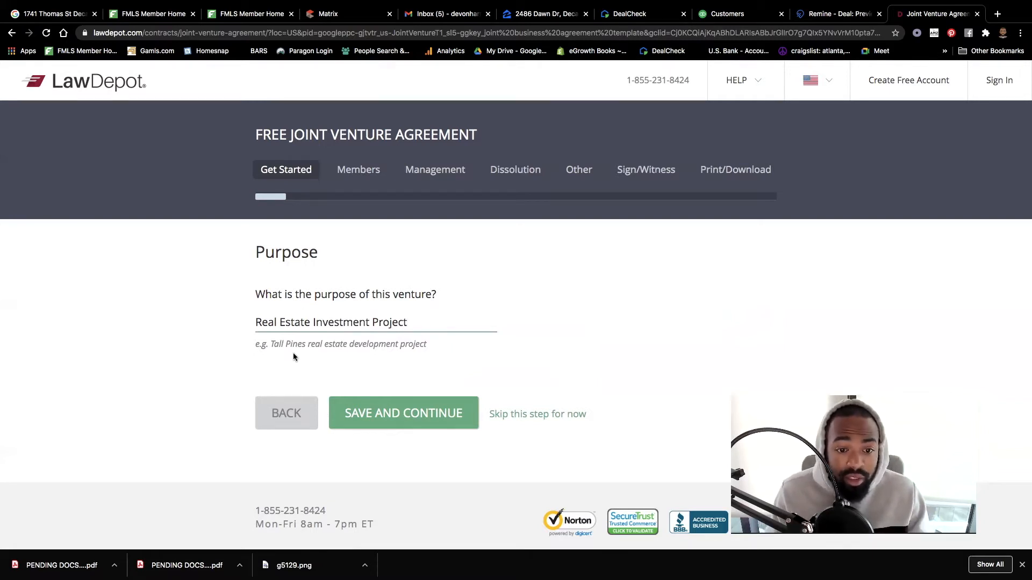
{"action": "left_click", "coordinate": [429, 420]}
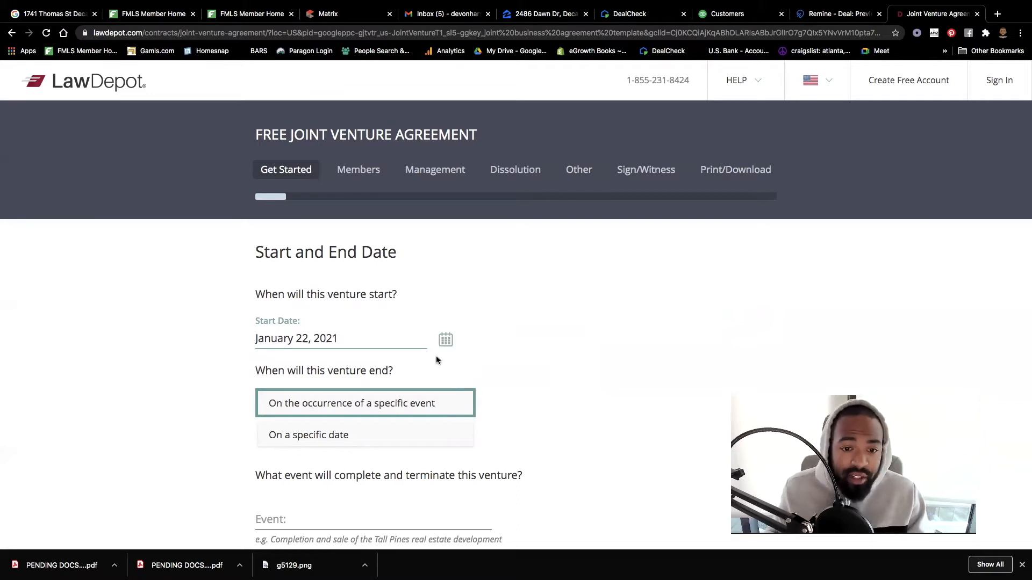
- Set the venture's start date to January 8, 2021
{"action": "left_click", "coordinate": [445, 340]}
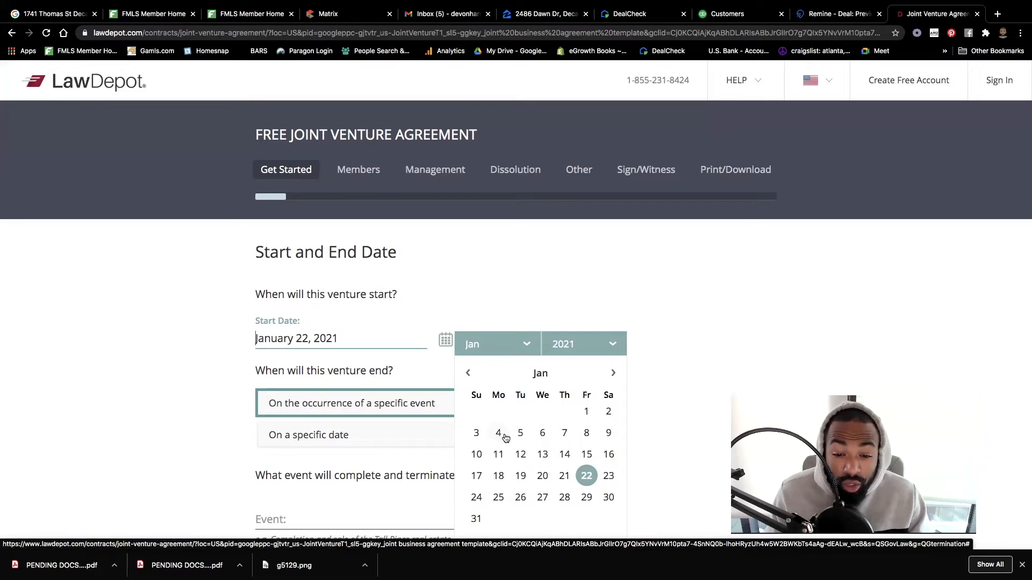
{"action": "left_click", "coordinate": [586, 434]}
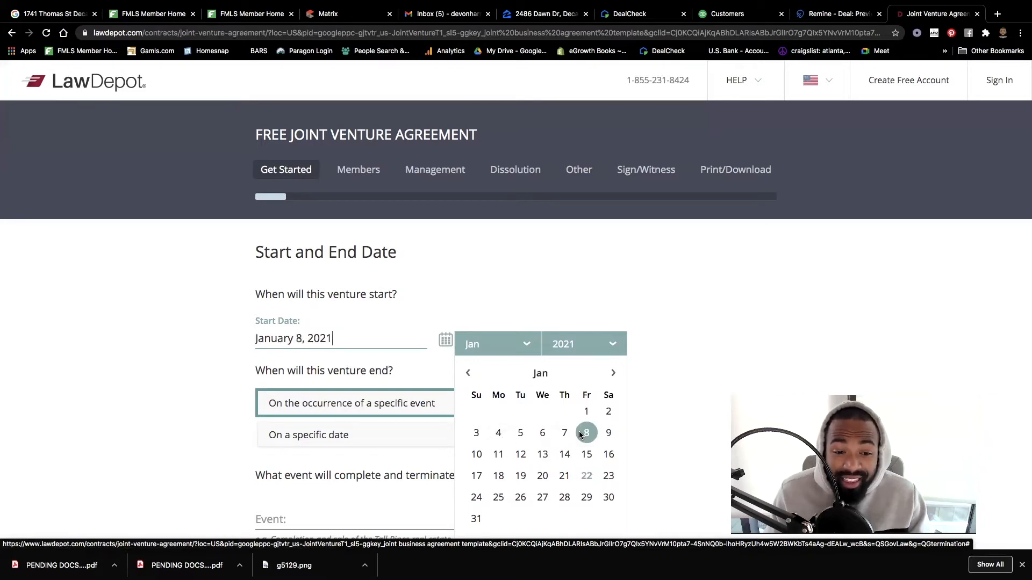
{"action": "left_click", "coordinate": [683, 344]}
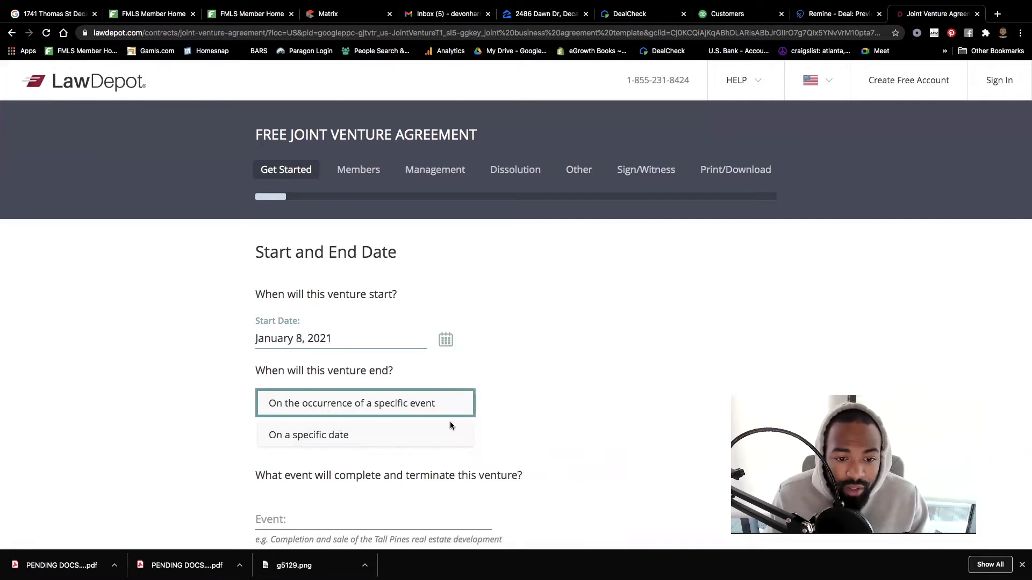
{"action": "scroll", "coordinate": [507, 421], "scroll_direction": "down", "scroll_amount": 3}
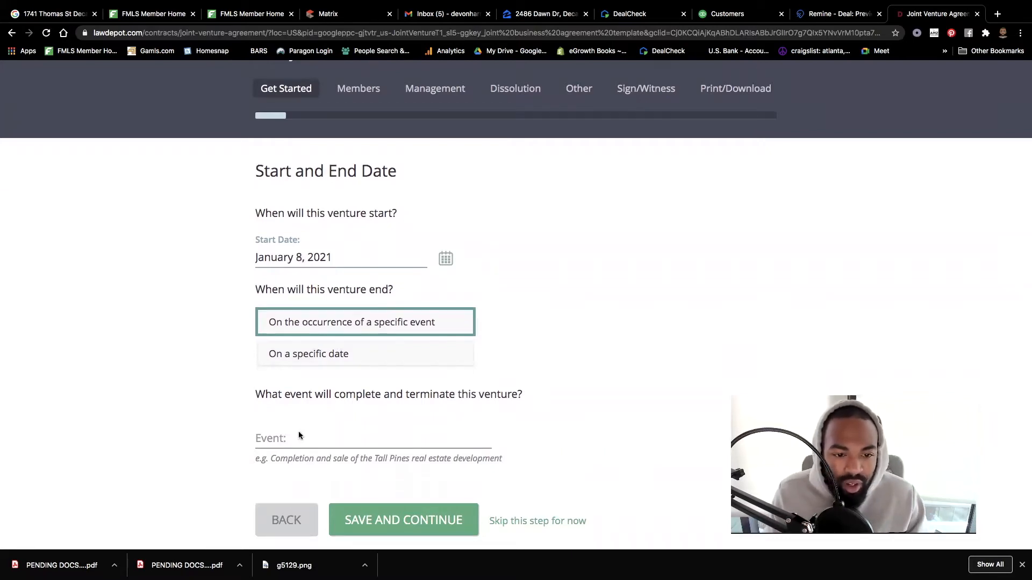
{"action": "left_click", "coordinate": [341, 438]}
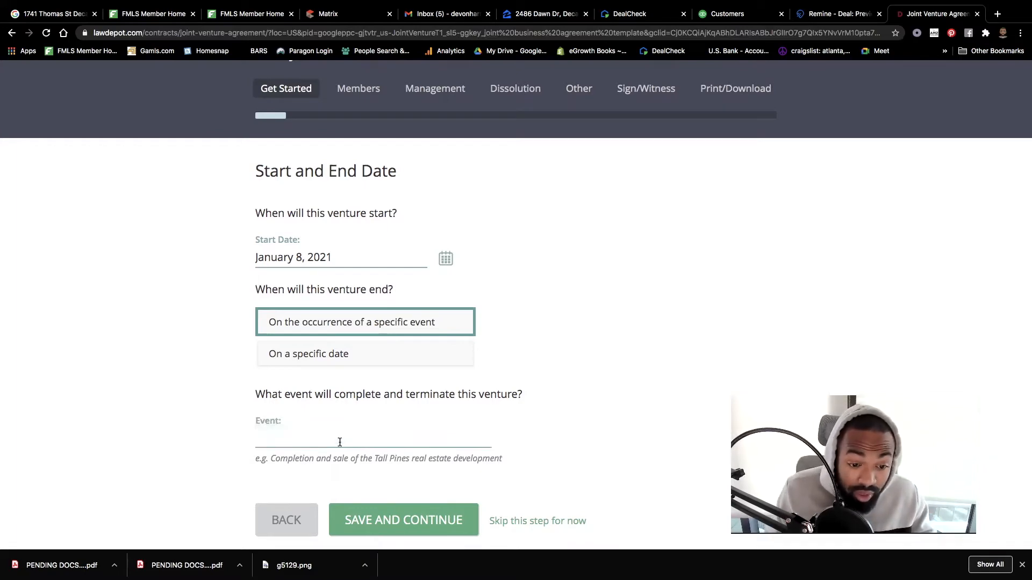
{"action": "scroll", "coordinate": [331, 473], "scroll_direction": "up", "scroll_amount": 5}
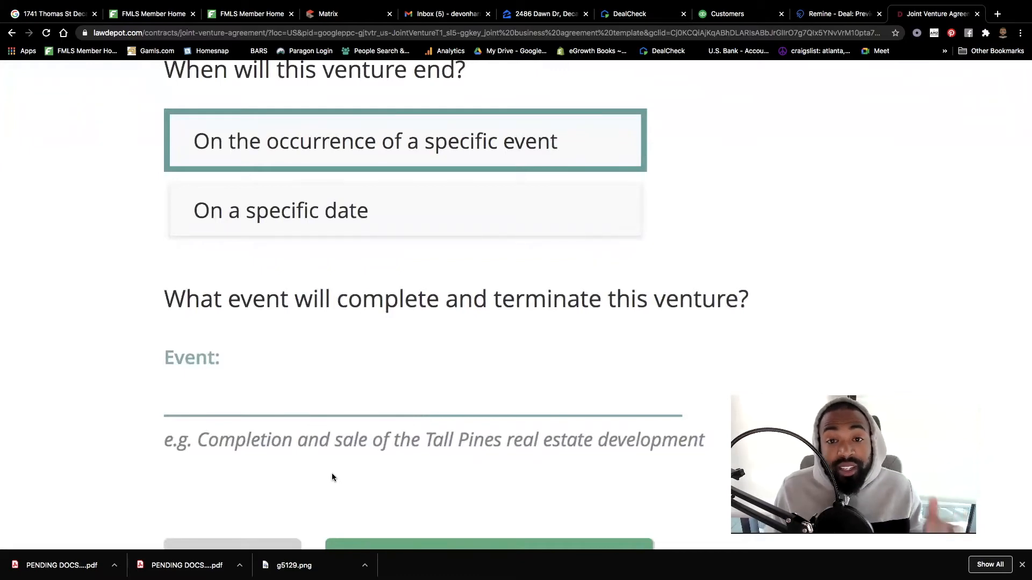
{"action": "scroll", "coordinate": [328, 474], "scroll_direction": "down", "scroll_amount": 5}
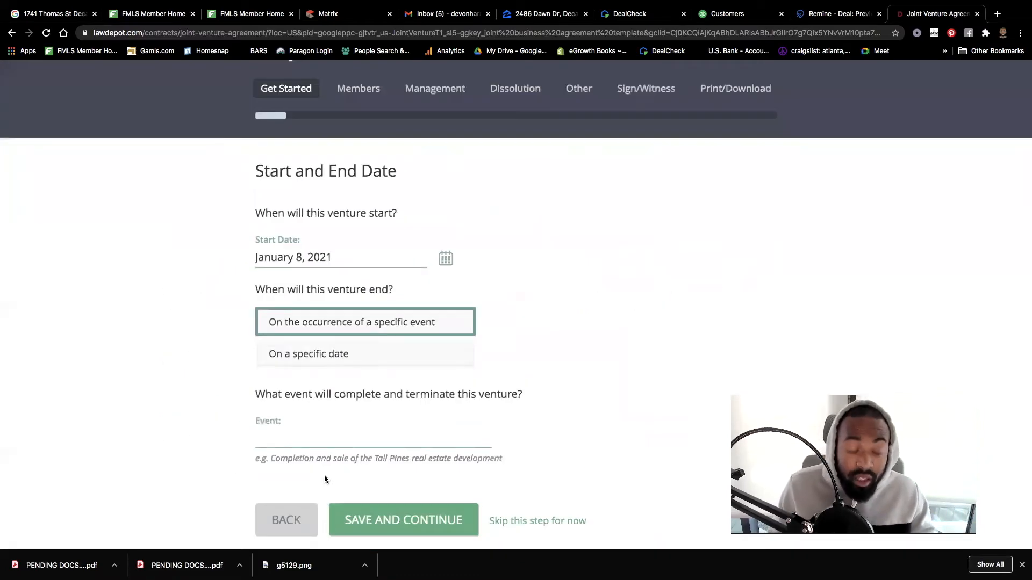
{"action": "type", "text": "Completion and Sal"}
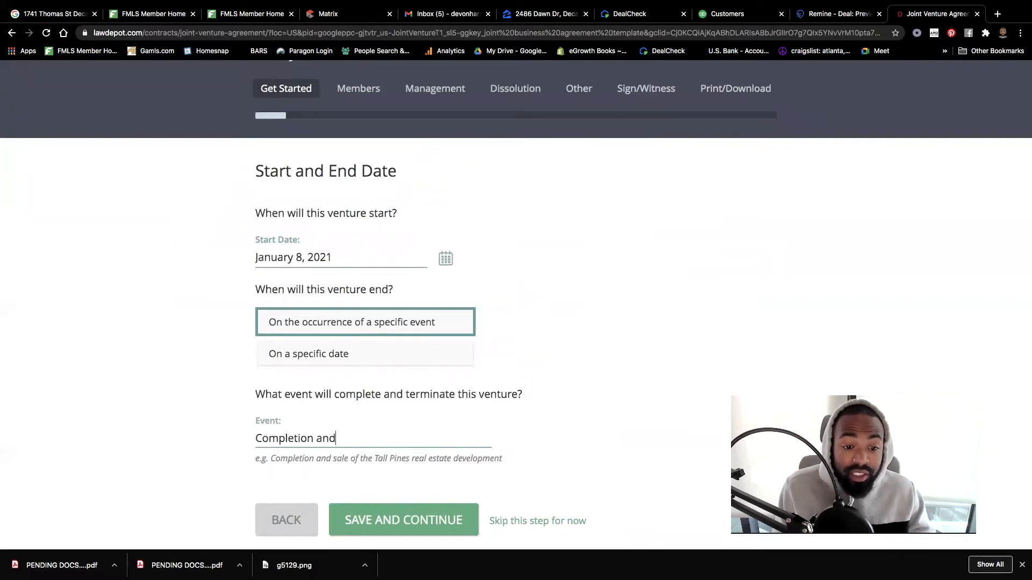
{"action": "key", "text": "BackSpace"}
{"action": "key", "text": "BackSpace"}
{"action": "key", "text": "BackSpace"}
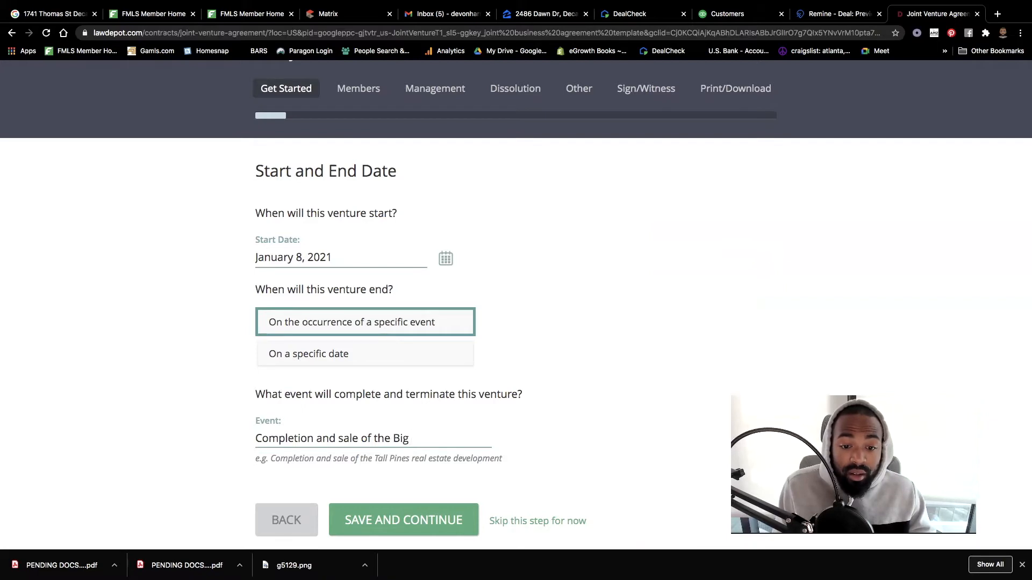
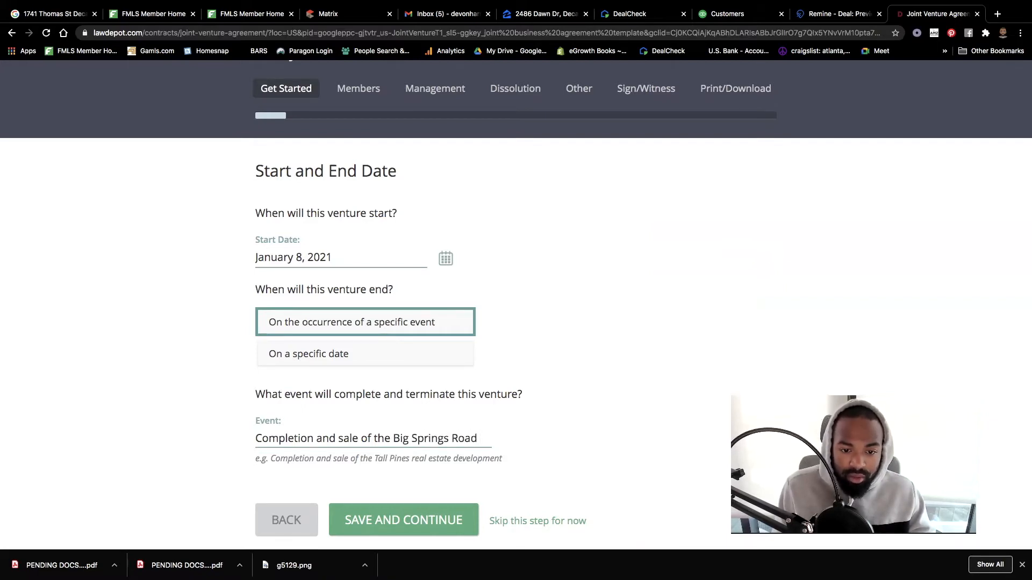
{"action": "left_click", "coordinate": [393, 438]}
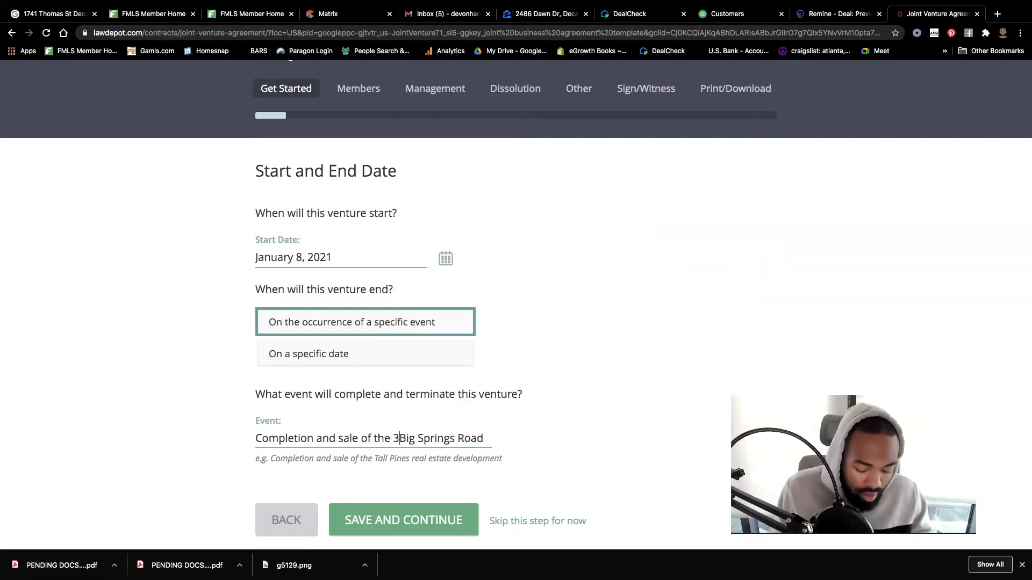
{"action": "scroll", "coordinate": [467, 438], "scroll_direction": "right", "scroll_amount": 1}
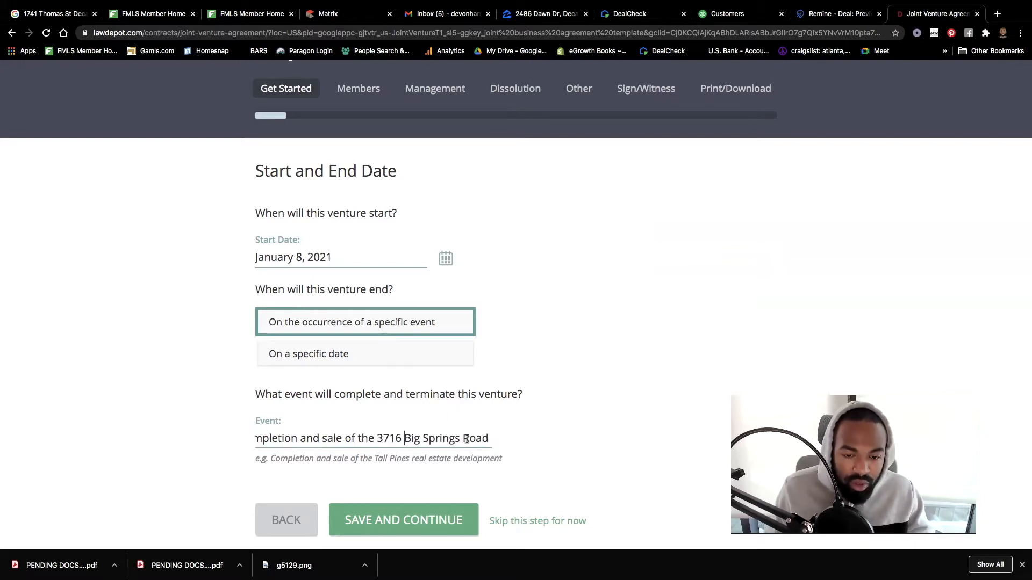
{"action": "left_click", "coordinate": [489, 437]}
{"action": "type", "text": "Re"}
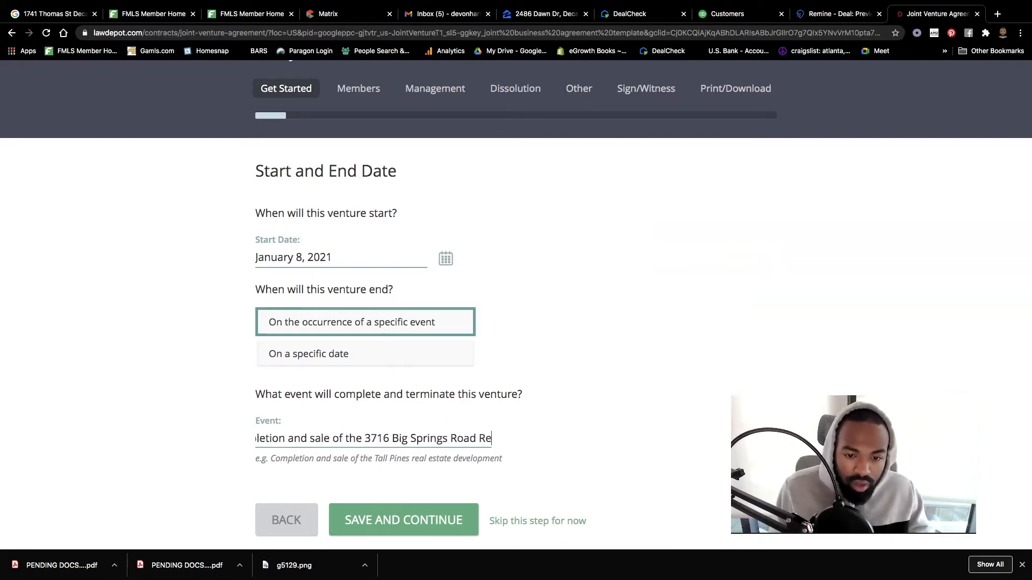
{"action": "key", "text": "BackSpace"}
{"action": "key", "text": "BackSpace"}
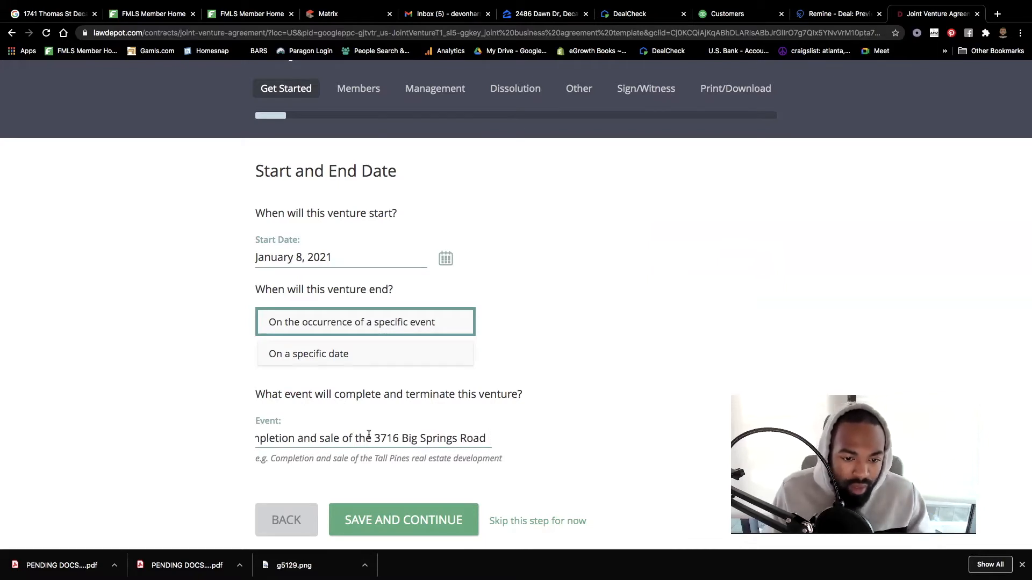
{"action": "key", "text": "BackSpace"}
{"action": "key", "text": "BackSpace"}
{"action": "key", "text": "BackSpace"}
{"action": "key", "text": "BackSpace"}
{"action": "key", "text": "BackSpace"}
{"action": "key", "text": "BackSpace"}
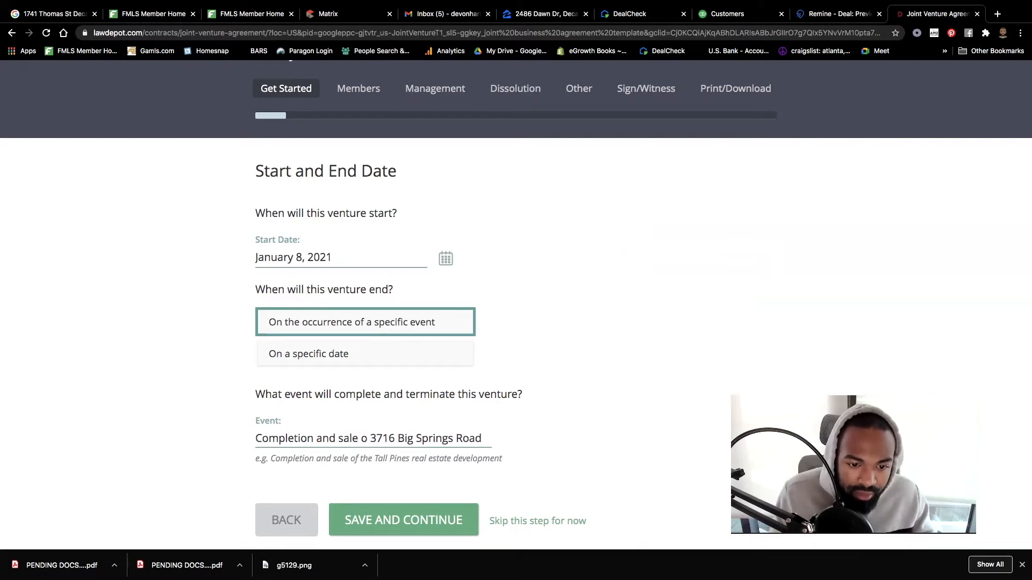
{"action": "scroll", "coordinate": [375, 437], "scroll_direction": "left", "scroll_amount": 5}
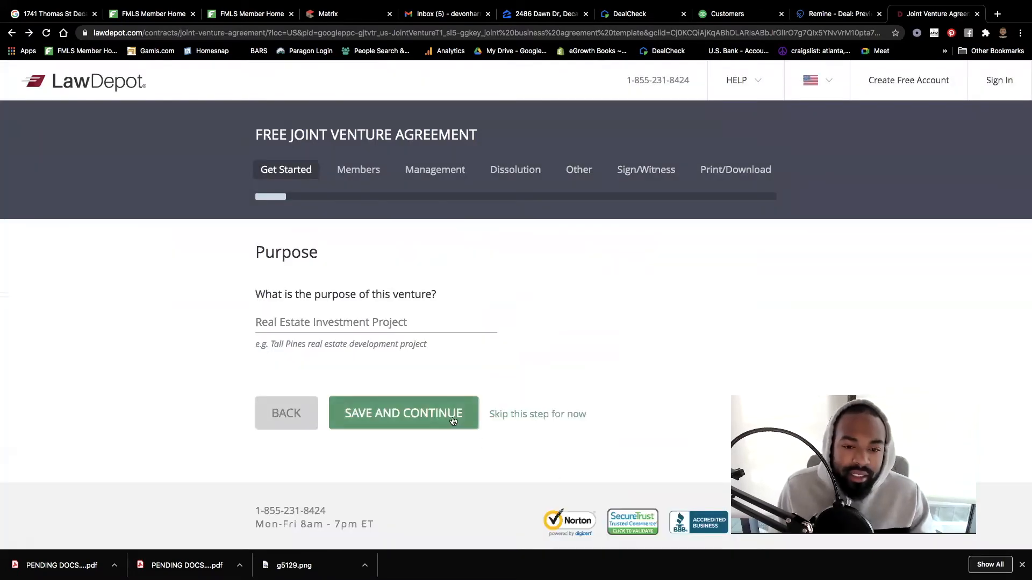
- Add 'Project' to the end of the event description and save the dates step
{"action": "left_click", "coordinate": [452, 419]}
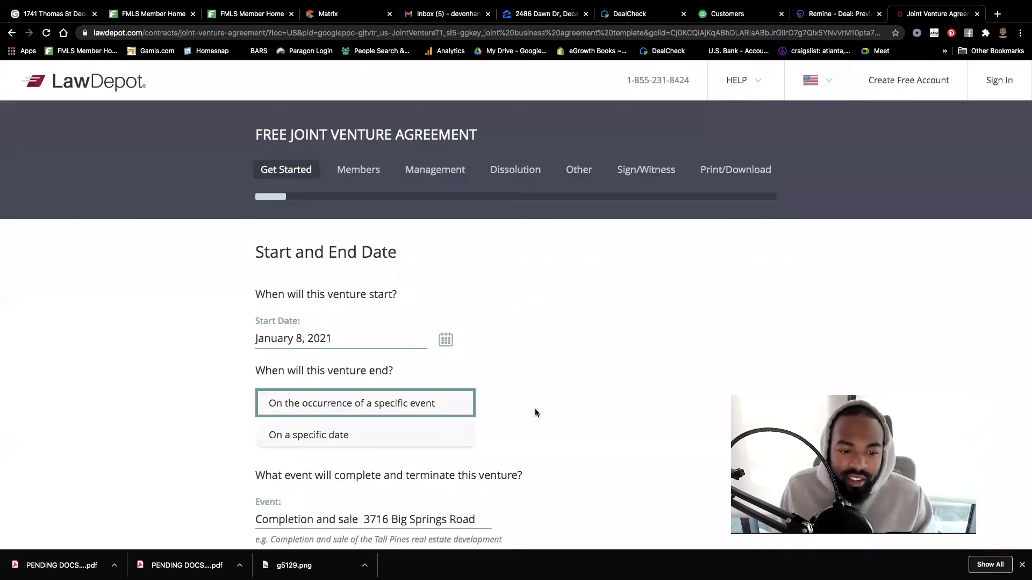
{"action": "scroll", "coordinate": [535, 411], "scroll_direction": "down", "scroll_amount": 5}
{"action": "left_click", "coordinate": [357, 276]}
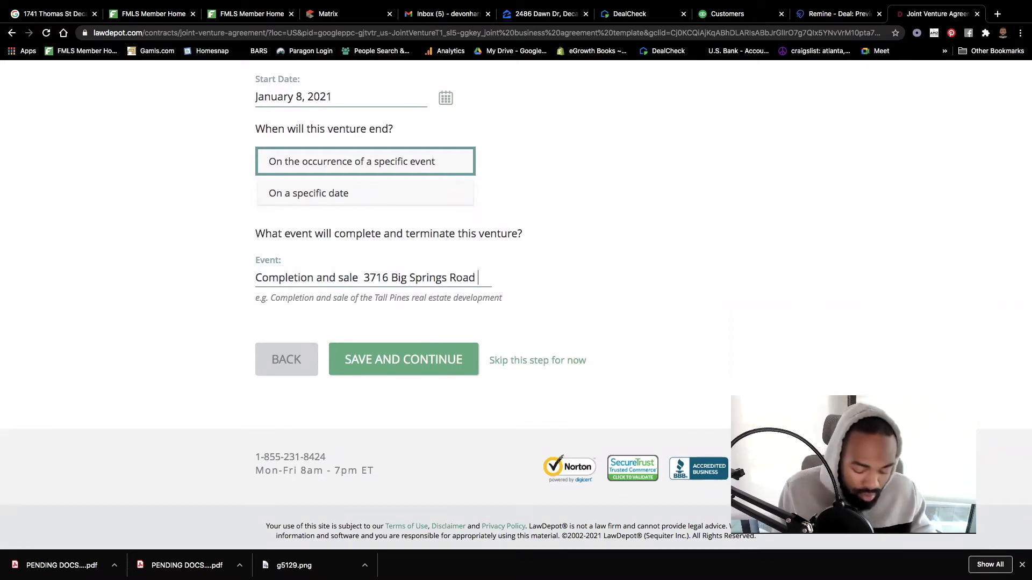
{"action": "type", "text": "Project"}
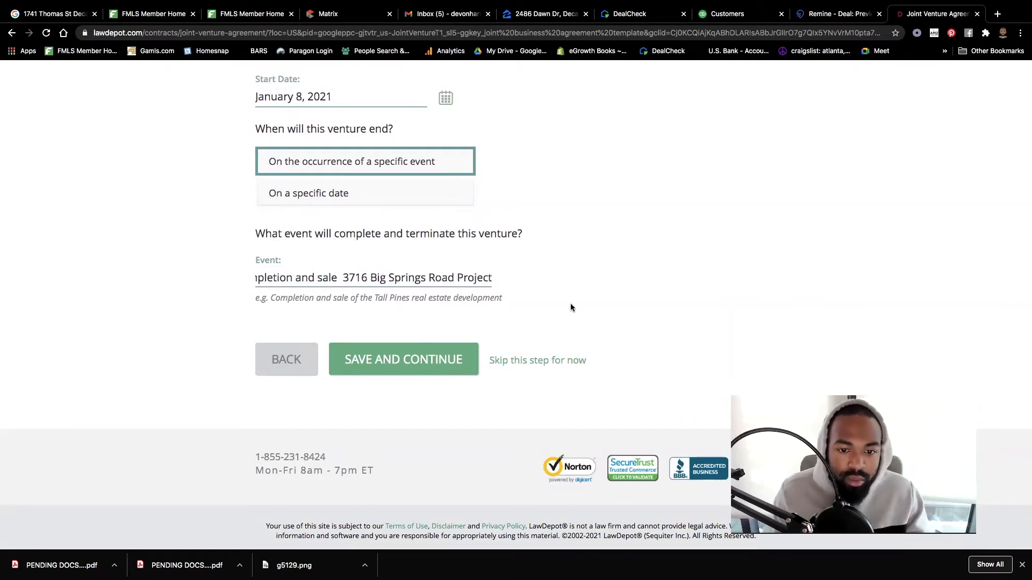
{"action": "left_click", "coordinate": [429, 362]}
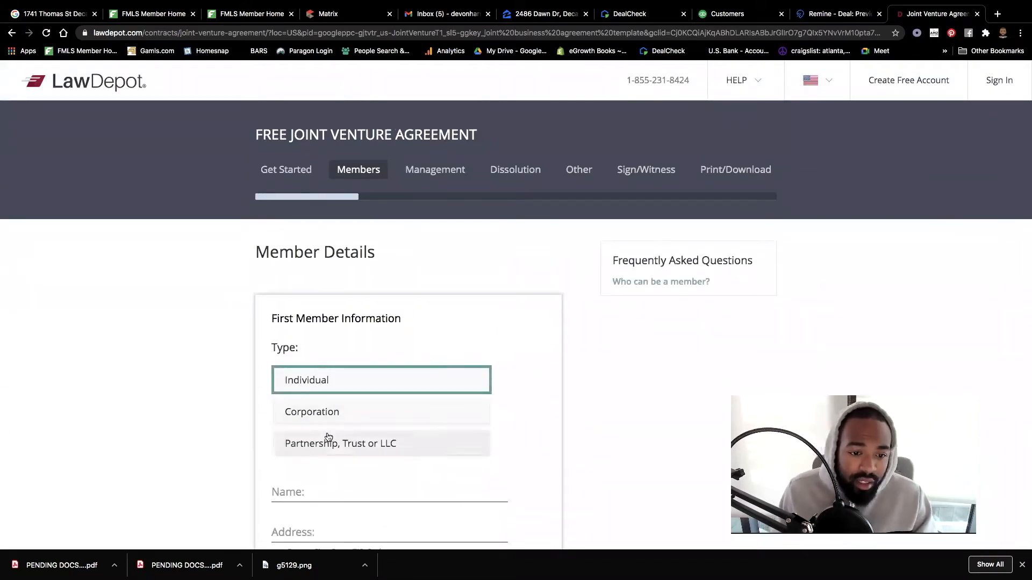
- Make the first member a Partnership, Trust or LLC, then move to its Name field
{"action": "left_click", "coordinate": [322, 414]}
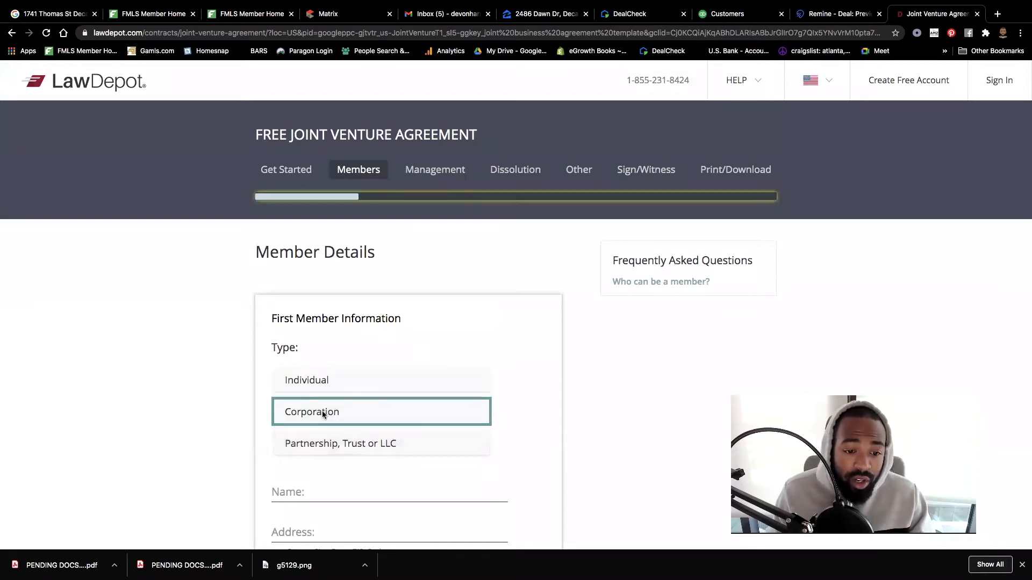
{"action": "left_click", "coordinate": [323, 440]}
{"action": "left_click", "coordinate": [291, 493]}
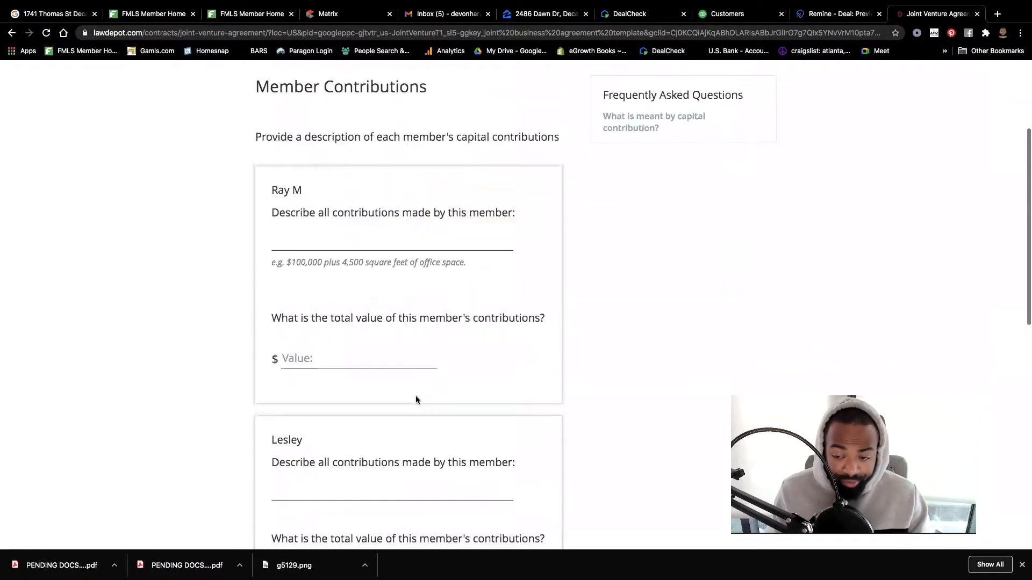
- Describe the first member's contribution as 'Split all expenses with partners towards project'
{"action": "scroll", "coordinate": [414, 396], "scroll_direction": "up", "scroll_amount": 3}
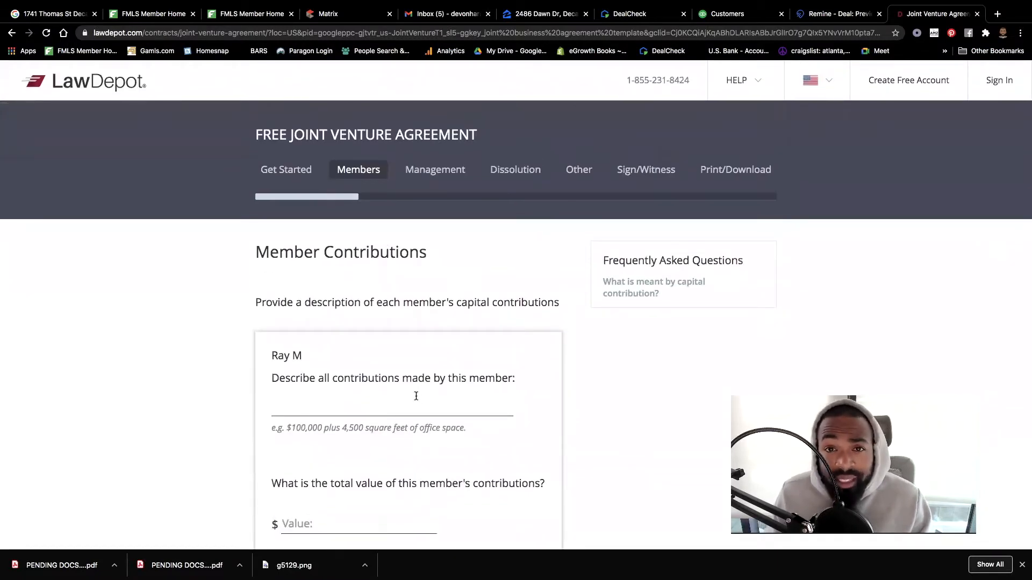
{"action": "scroll", "coordinate": [416, 396], "scroll_direction": "down", "scroll_amount": 1}
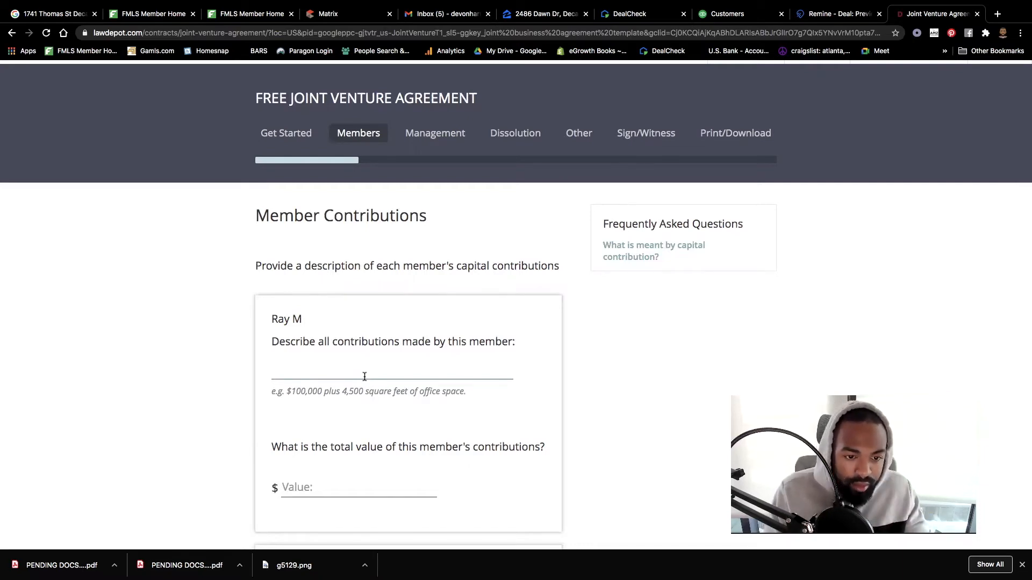
{"action": "type", "text": "13500"}
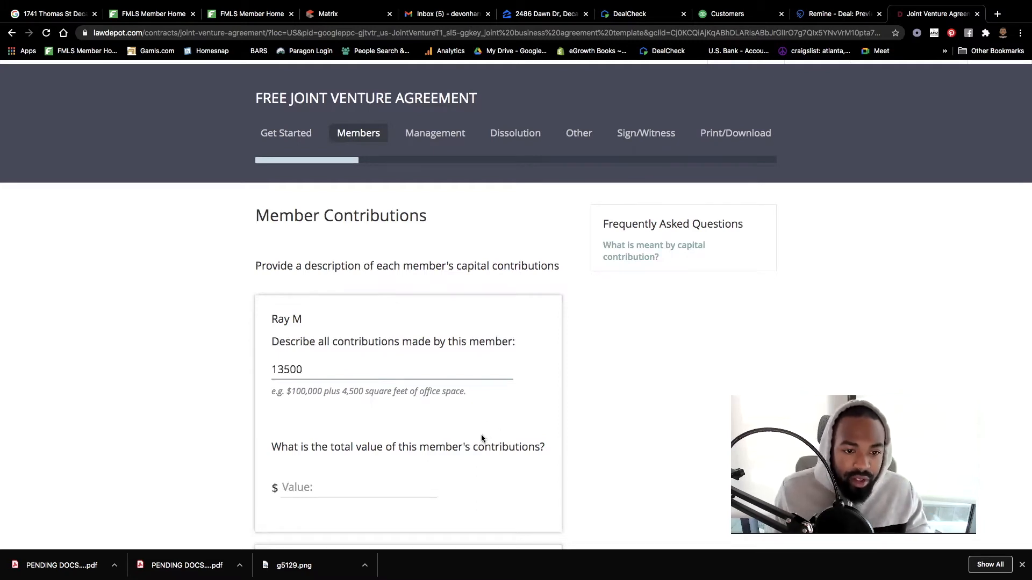
{"action": "scroll", "coordinate": [482, 436], "scroll_direction": "down", "scroll_amount": 2}
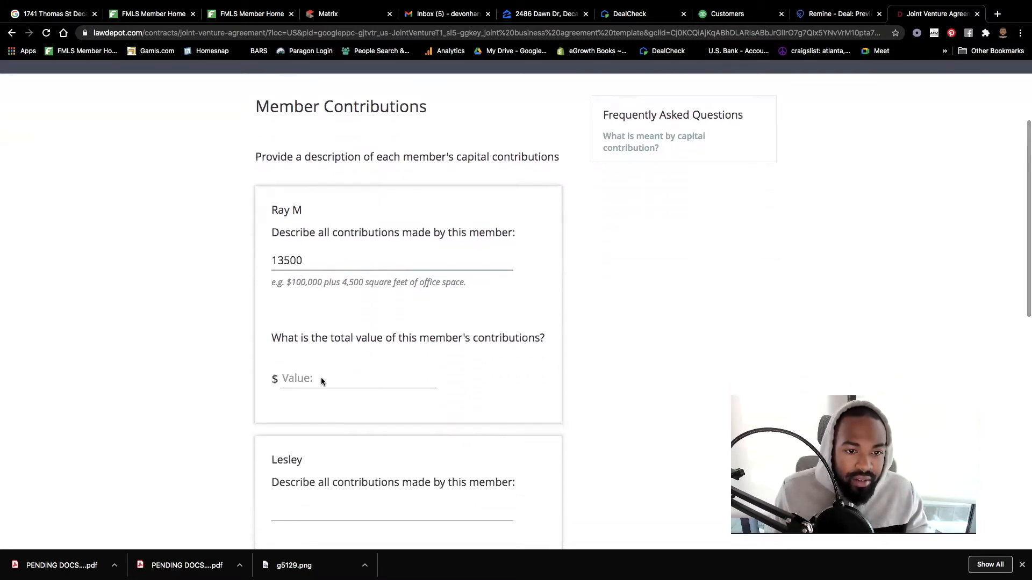
{"action": "double_click", "coordinate": [317, 258]}
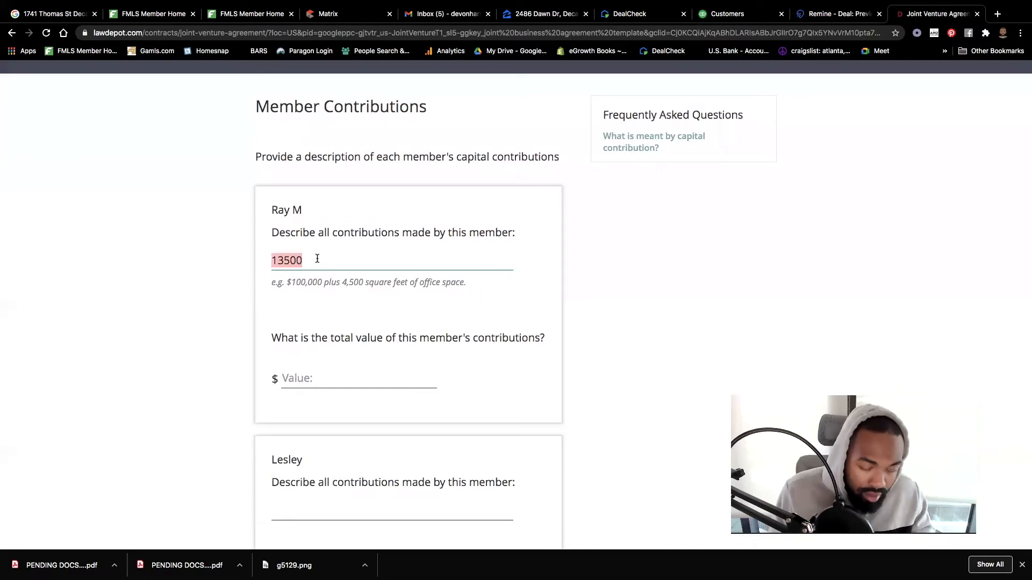
{"action": "type", "text": "All"}
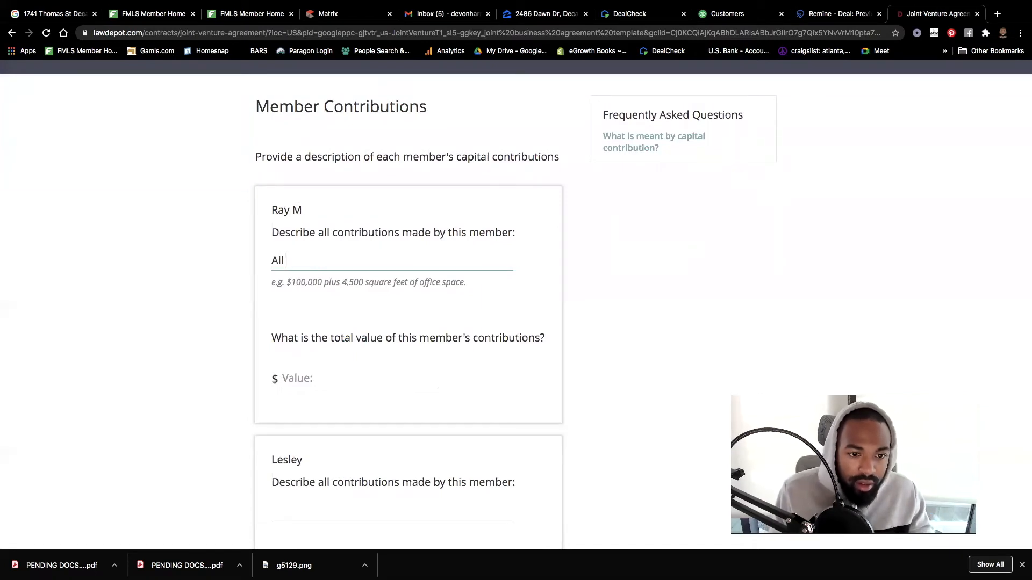
{"action": "key", "text": "BackSpace"}
{"action": "key", "text": "BackSpace"}
{"action": "key", "text": "BackSpace"}
{"action": "type", "text": "Split of all expre"}
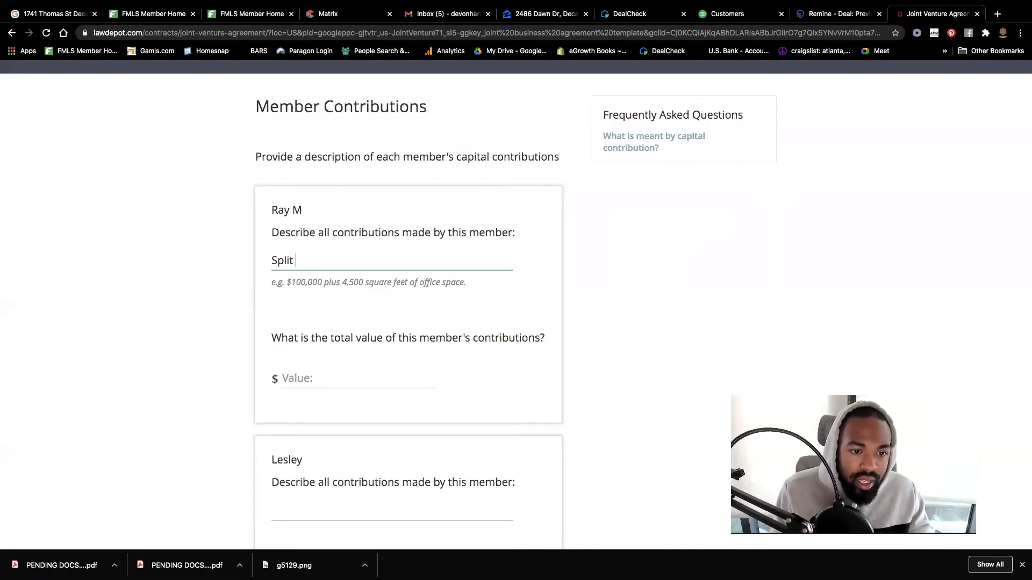
{"action": "key", "text": "BackSpace"}
{"action": "key", "text": "BackSpace"}
{"action": "type", "text": "enses"}
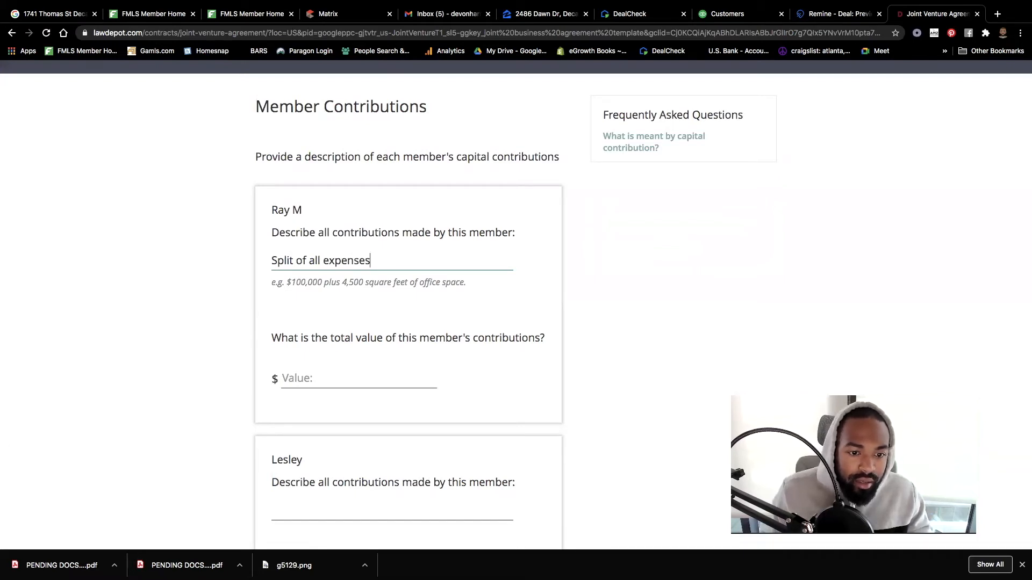
{"action": "left_click", "coordinate": [305, 262]}
{"action": "key", "text": "BackSpace"}
{"action": "key", "text": "BackSpace"}
{"action": "key", "text": "BackSpace"}
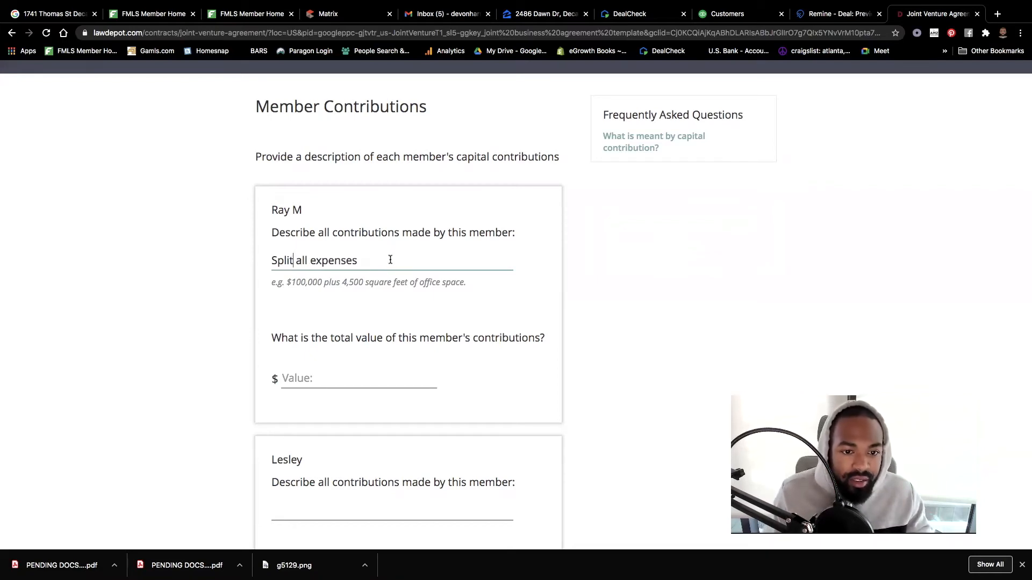
{"action": "type", "text": "towards"}
{"action": "key", "text": "BackSpace"}
{"action": "key", "text": "BackSpace"}
{"action": "type", "text": "ds project"}
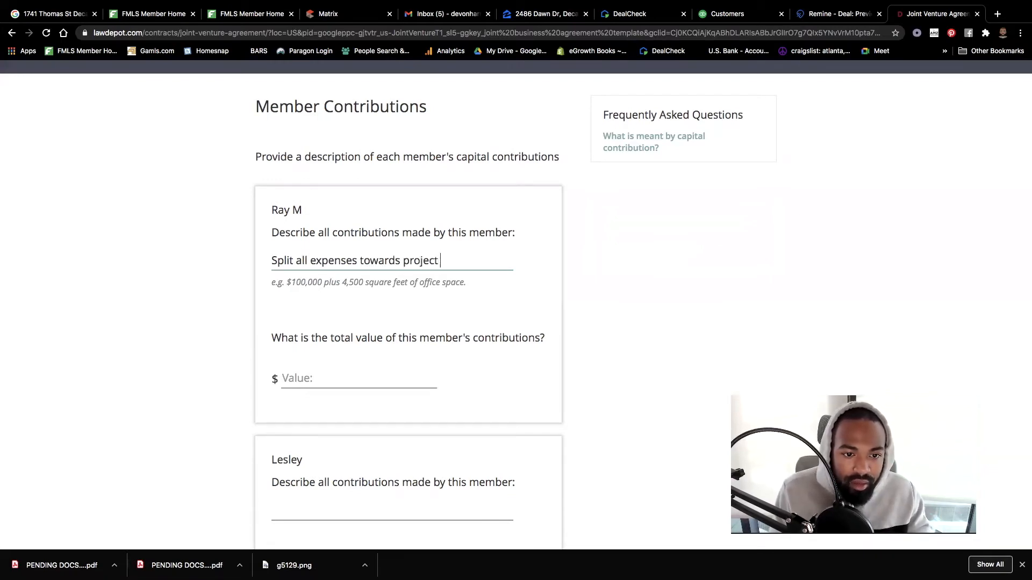
{"action": "left_click", "coordinate": [357, 260]}
{"action": "type", "text": "with par "}
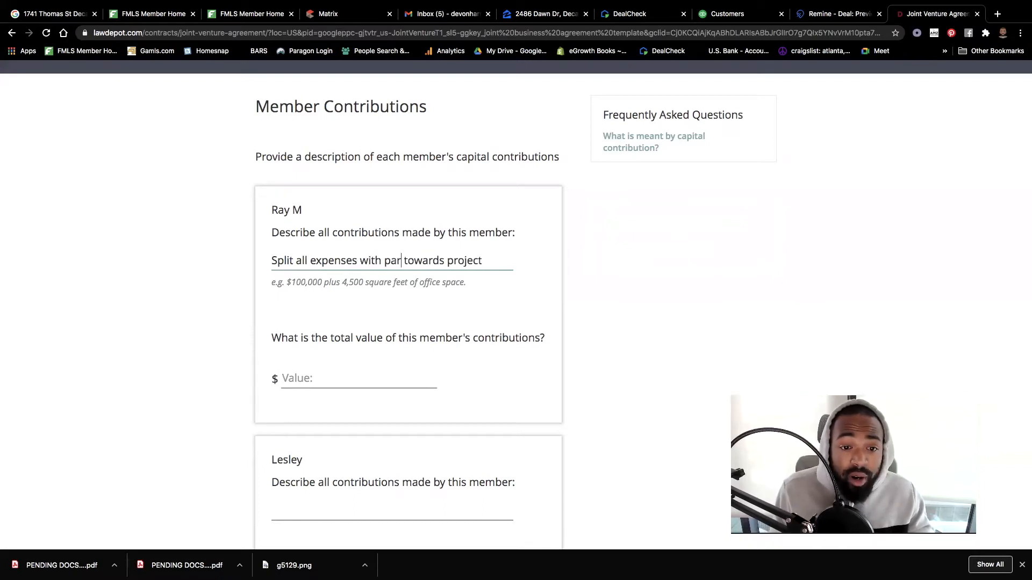
{"action": "type", "text": "tners"}
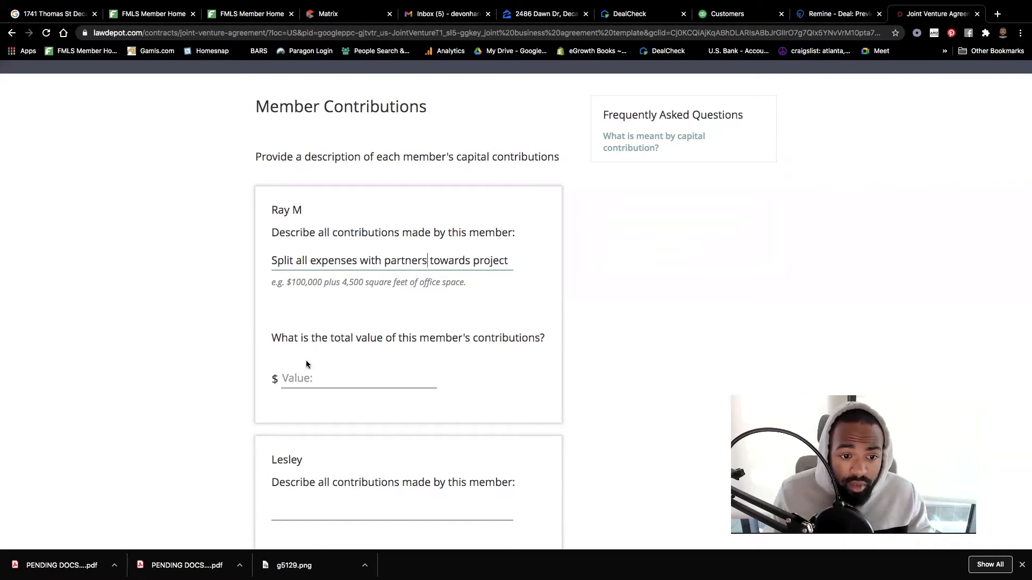
- Value the first two members' contributions at $15,000, copying the description to the second member
{"action": "left_click", "coordinate": [301, 386]}
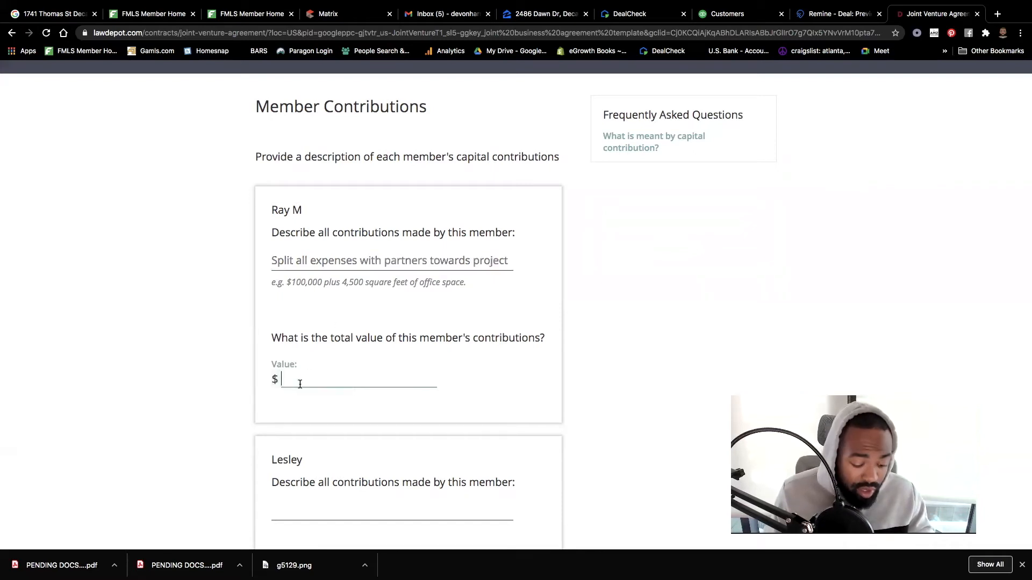
{"action": "type", "text": "15000"}
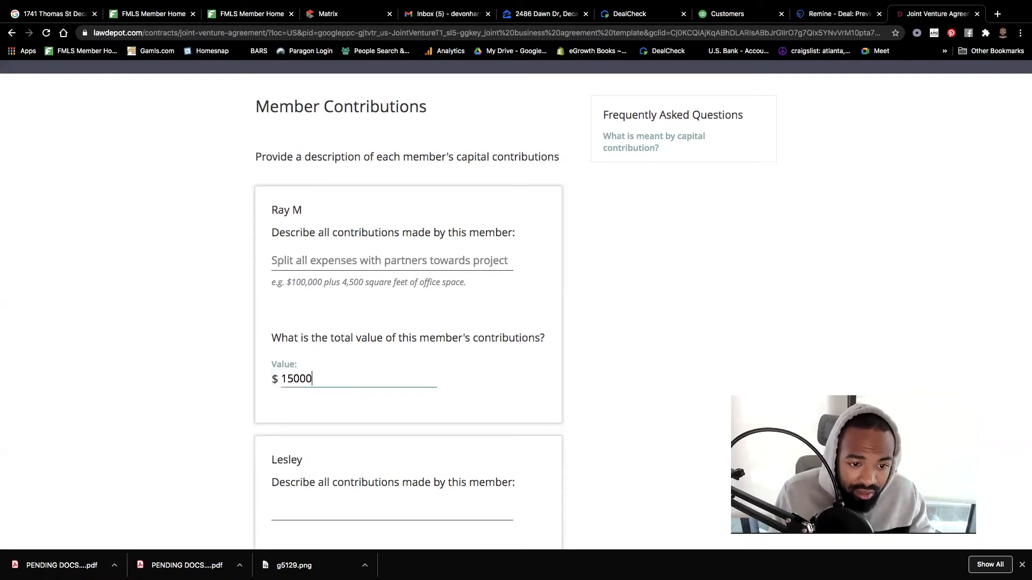
{"action": "left_click", "coordinate": [502, 441]}
{"action": "scroll", "coordinate": [502, 441], "scroll_direction": "down", "scroll_amount": 3}
{"action": "left_click", "coordinate": [315, 346]}
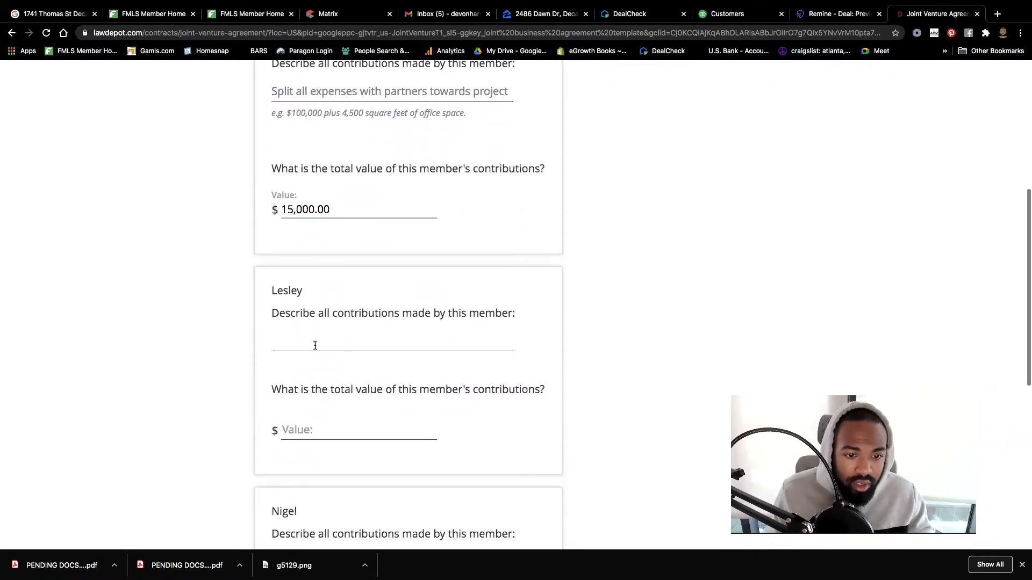
{"action": "scroll", "coordinate": [382, 255], "scroll_direction": "up", "scroll_amount": 4}
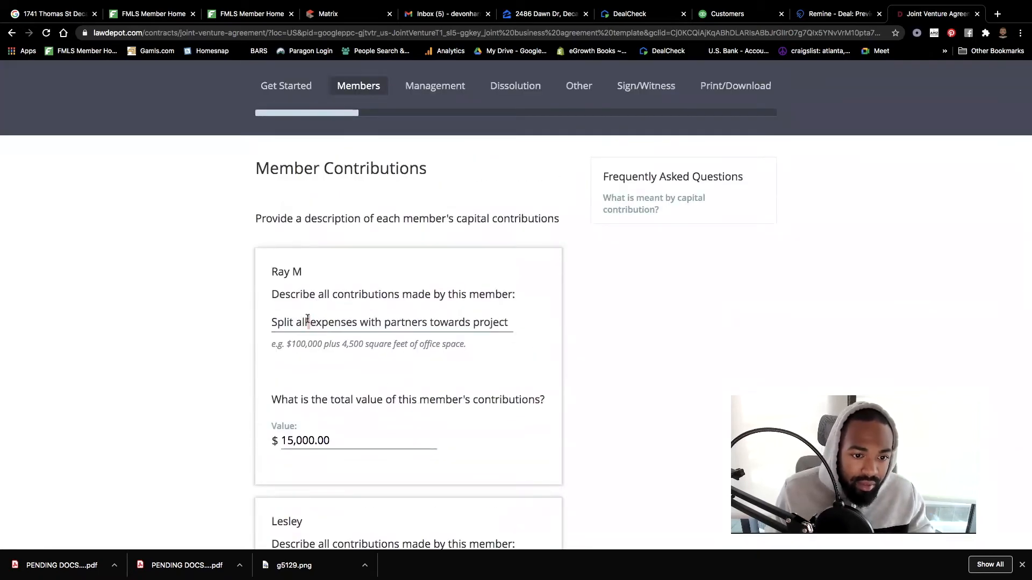
{"action": "triple_click", "coordinate": [307, 319]}
{"action": "key", "text": "ctrl+c"}
{"action": "scroll", "coordinate": [308, 319], "scroll_direction": "down", "scroll_amount": 5}
{"action": "left_click", "coordinate": [308, 311]}
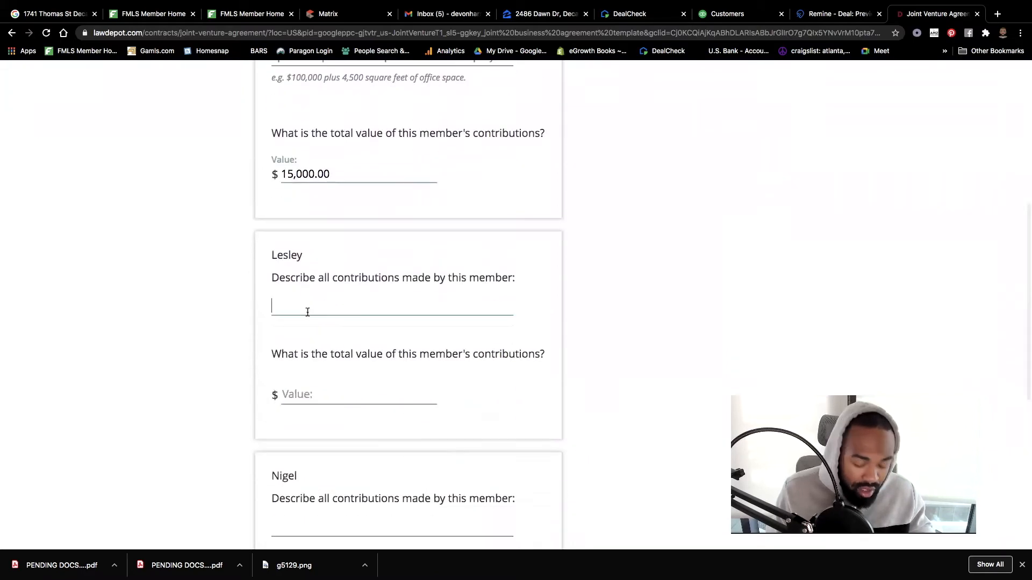
{"action": "key", "text": "ctrl+v"}
{"action": "left_click", "coordinate": [324, 383]}
{"action": "type", "text": "15,00"}
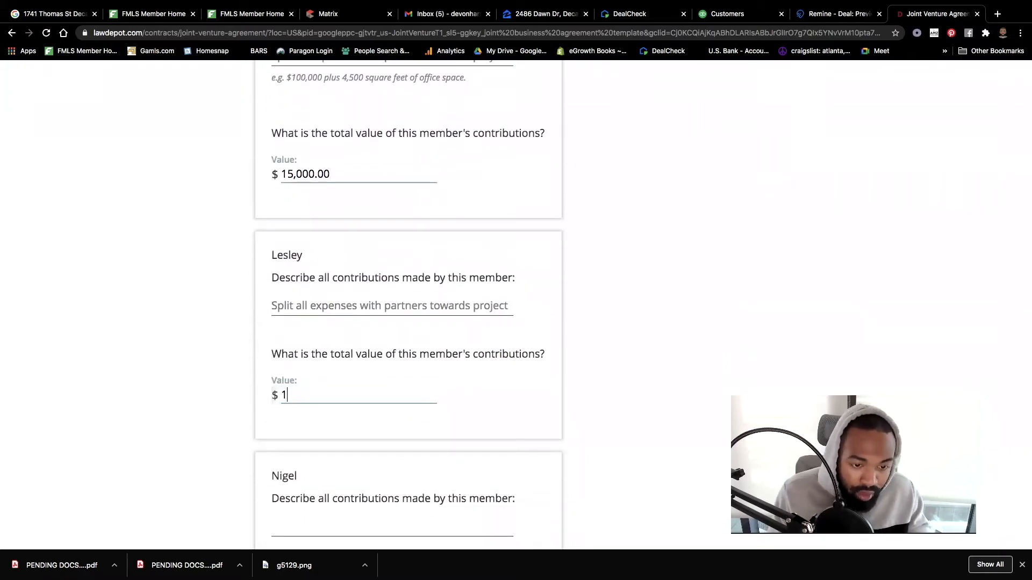
{"action": "type", "text": "0"}
- Give the third member the same description and a $15,000 value, then save the contributions
{"action": "scroll", "coordinate": [324, 465], "scroll_direction": "down", "scroll_amount": 2}
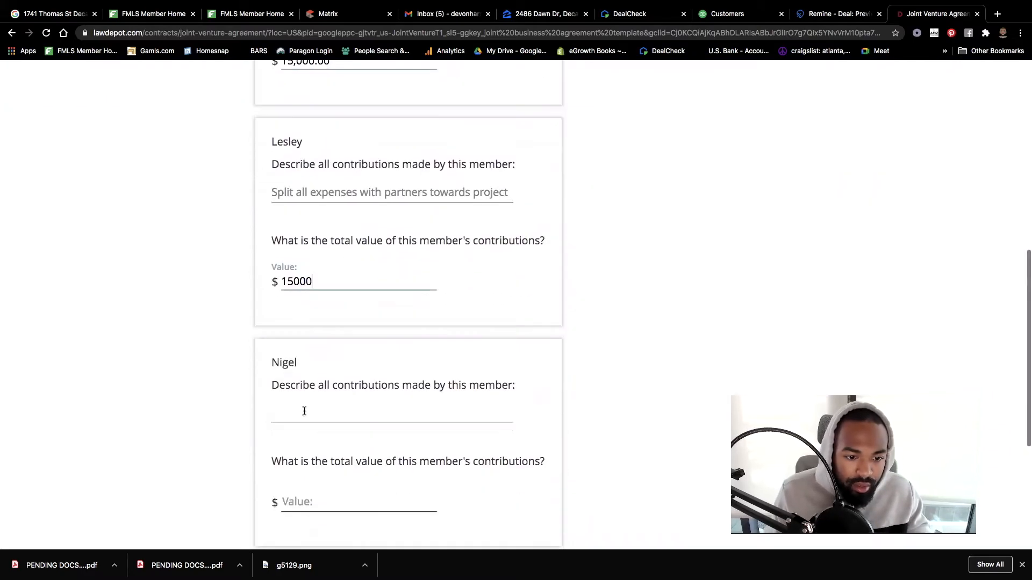
{"action": "left_click", "coordinate": [305, 411]}
{"action": "key", "text": "ctrl+v"}
{"action": "left_click", "coordinate": [293, 494]}
{"action": "type", "text": "15,000"}
{"action": "left_click", "coordinate": [523, 508]}
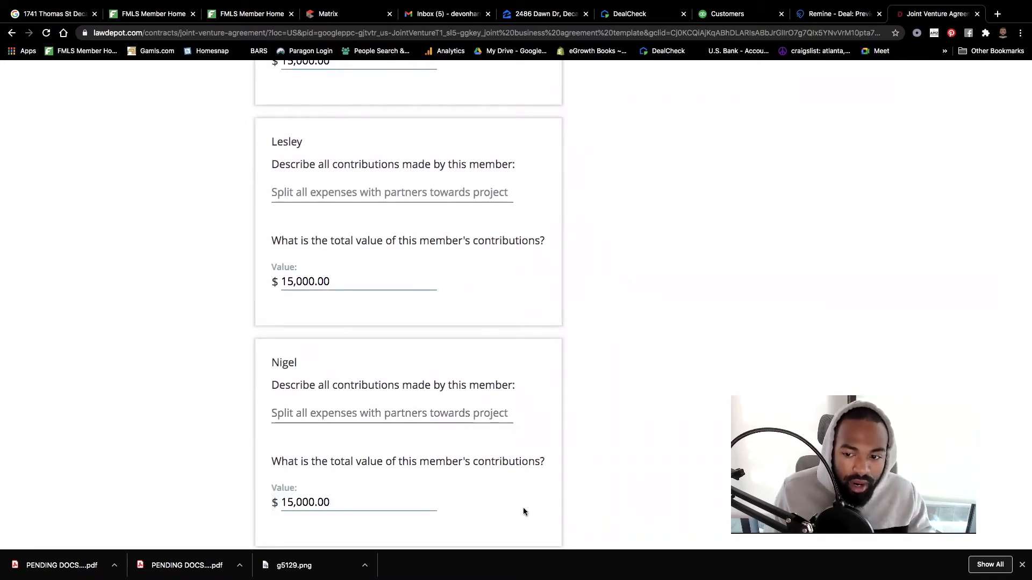
{"action": "scroll", "coordinate": [523, 508], "scroll_direction": "down", "scroll_amount": 3}
{"action": "scroll", "coordinate": [524, 507], "scroll_direction": "down", "scroll_amount": 2}
{"action": "left_click", "coordinate": [417, 360]}
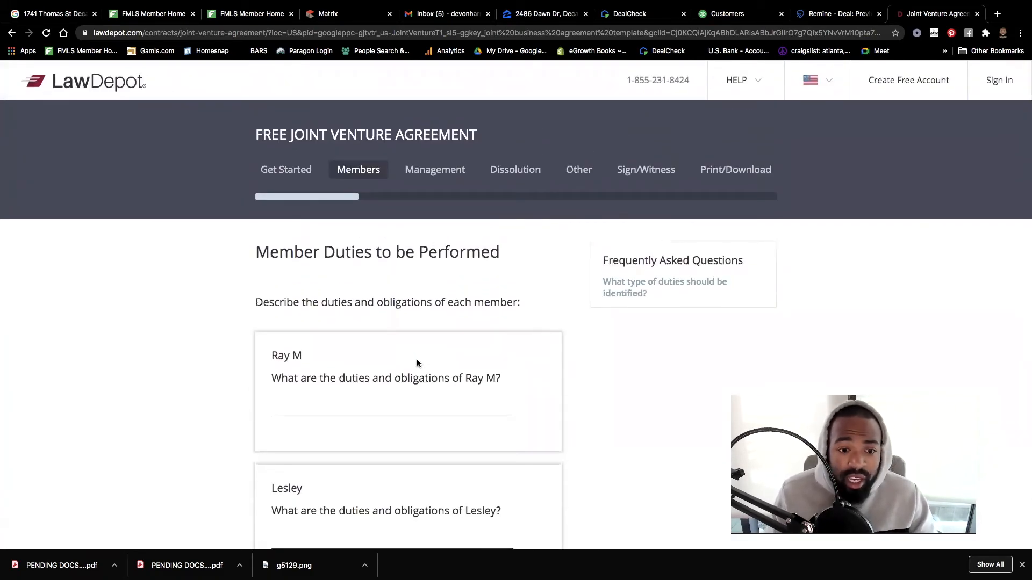
- Enter 'Pay for expenses to complete project' as the first member's duties
{"action": "left_click", "coordinate": [373, 410]}
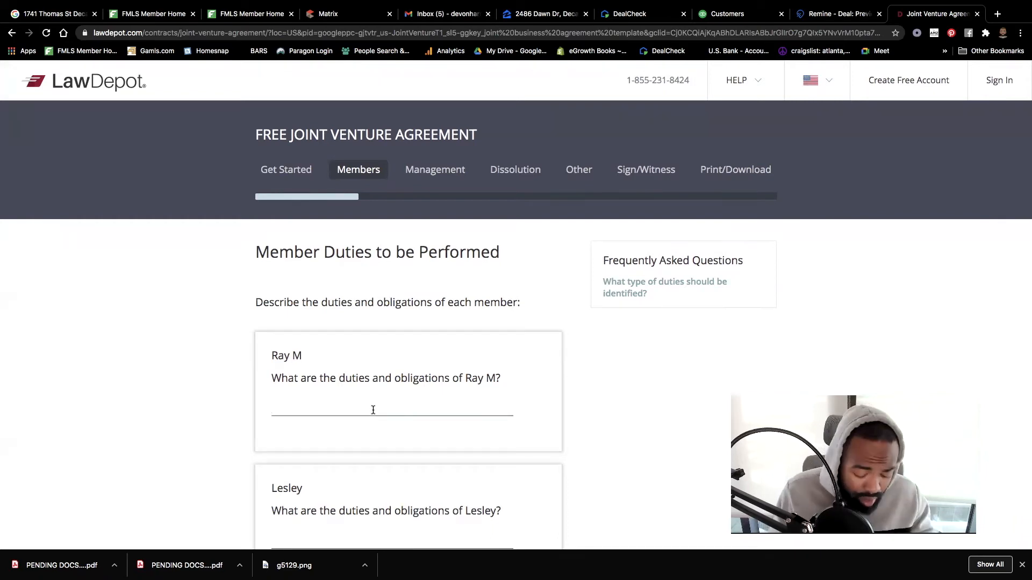
{"action": "type", "text": "Da"}
{"action": "key", "text": "BackSpace"}
{"action": "key", "text": "BackSpace"}
{"action": "type", "text": "Pay for expenses "}
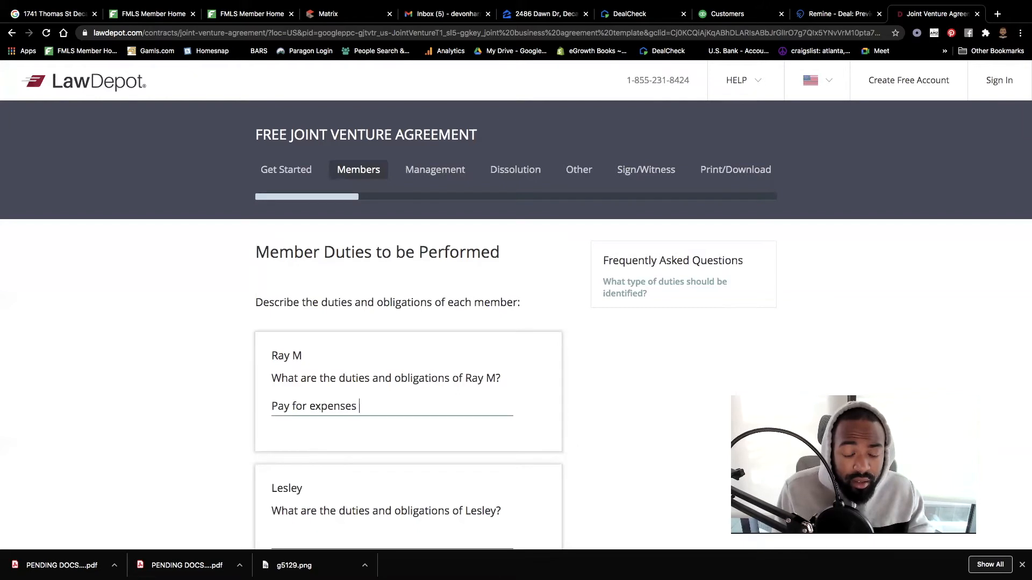
{"action": "type", "text": "to "}
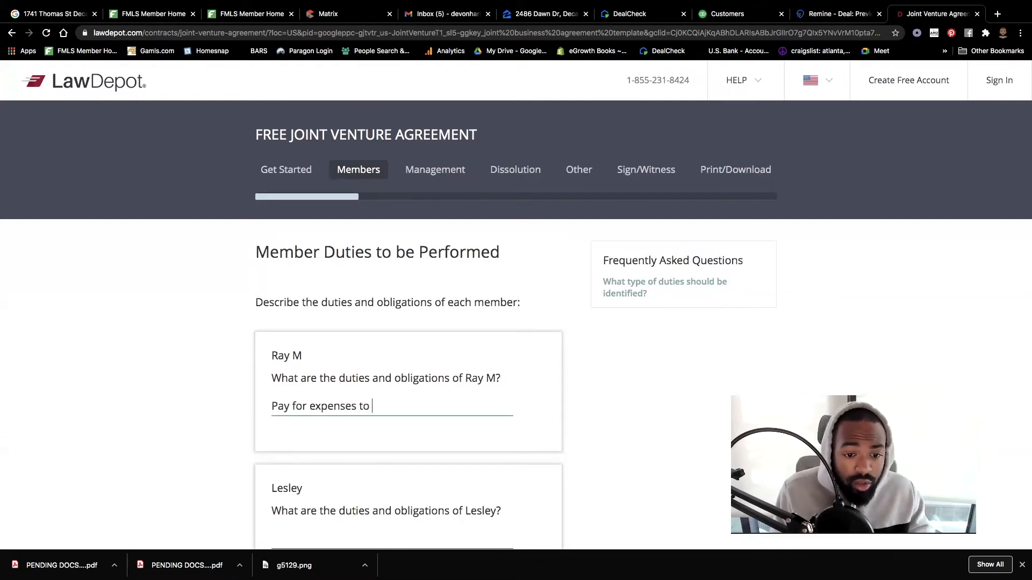
{"action": "type", "text": "complete project"}
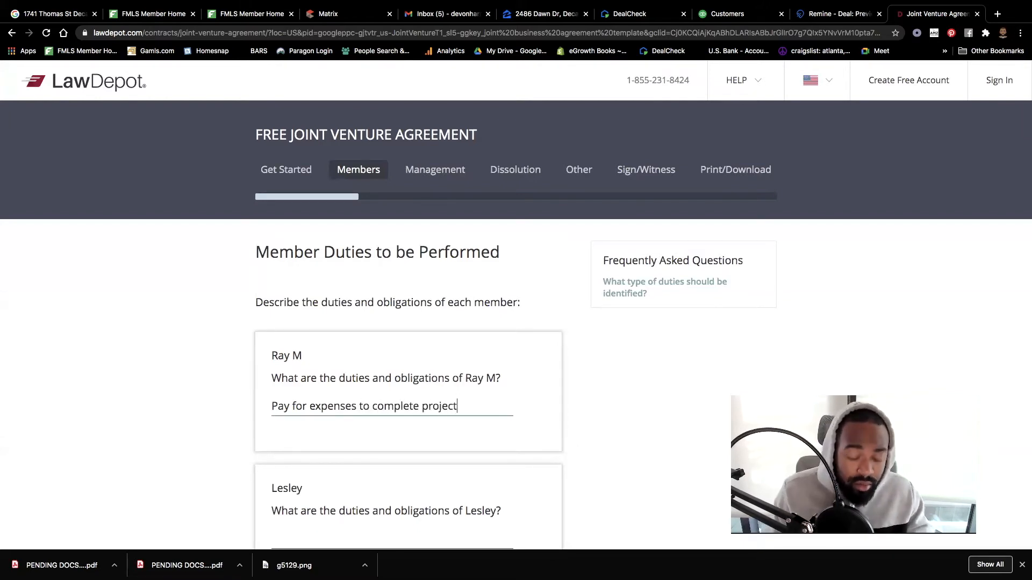
{"action": "key", "text": "super+a"}
{"action": "key", "text": "super+c"}
- Paste the same duties for the second and third members and save
{"action": "scroll", "coordinate": [348, 398], "scroll_direction": "down", "scroll_amount": 3}
{"action": "left_click", "coordinate": [350, 369]}
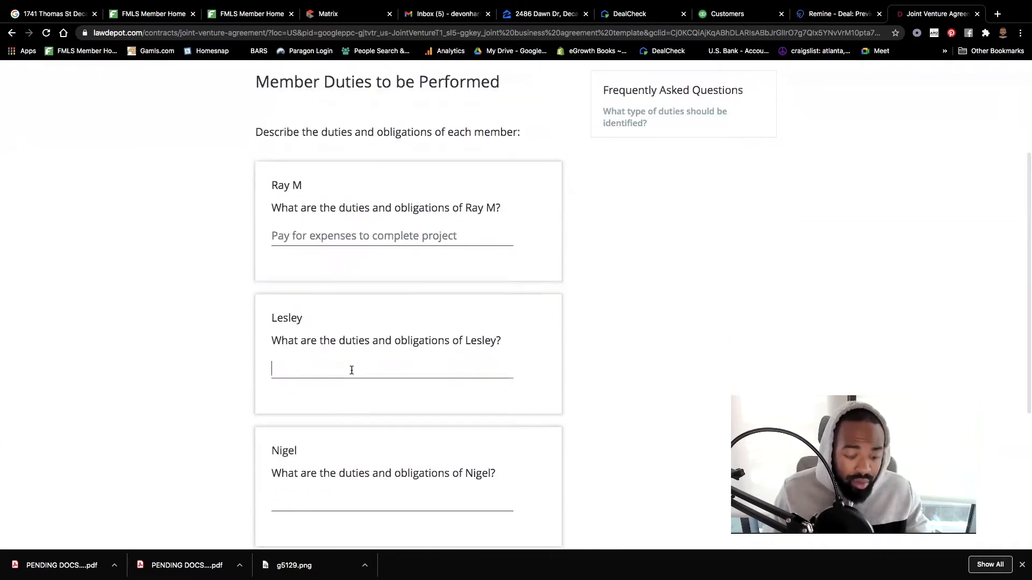
{"action": "key", "text": "super+v"}
{"action": "left_click", "coordinate": [320, 504]}
{"action": "key", "text": "super+v"}
{"action": "scroll", "coordinate": [395, 452], "scroll_direction": "down", "scroll_amount": 4}
{"action": "left_click", "coordinate": [406, 414]}
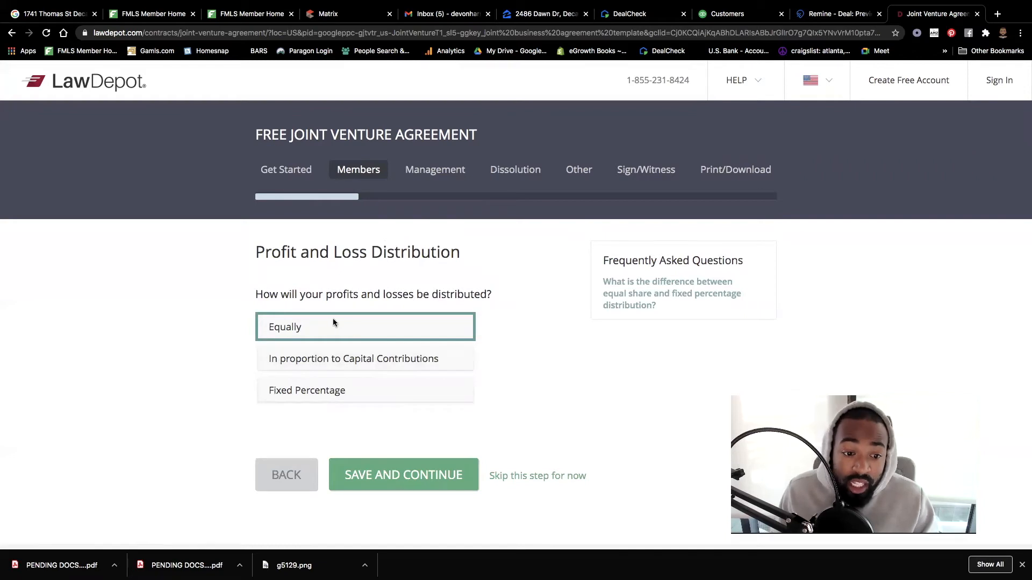
- Keep profits and losses split equally, then have member meetings held as required
{"action": "left_click", "coordinate": [422, 477]}
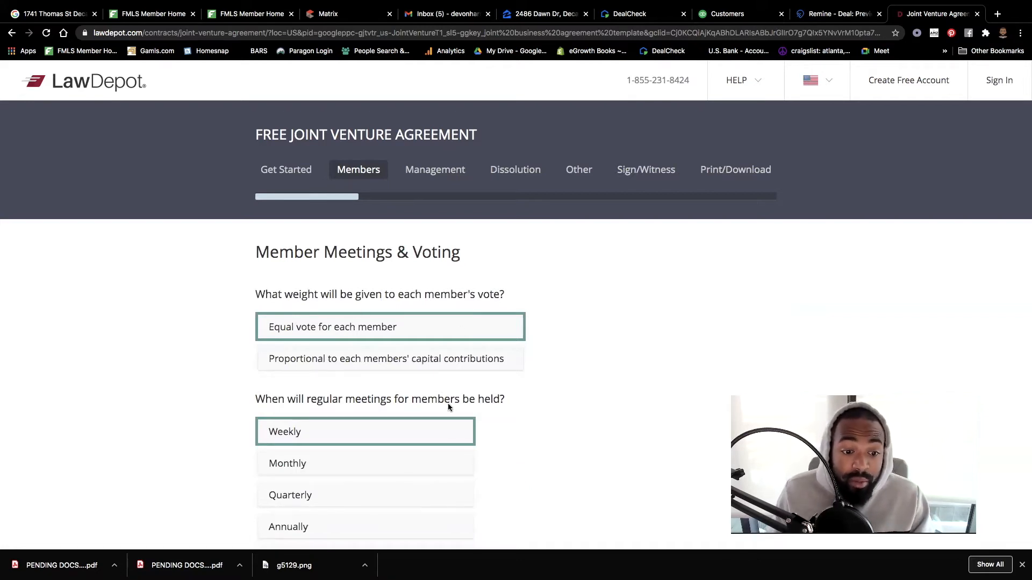
{"action": "scroll", "coordinate": [448, 407], "scroll_direction": "down", "scroll_amount": 2}
{"action": "scroll", "coordinate": [448, 407], "scroll_direction": "down", "scroll_amount": 1}
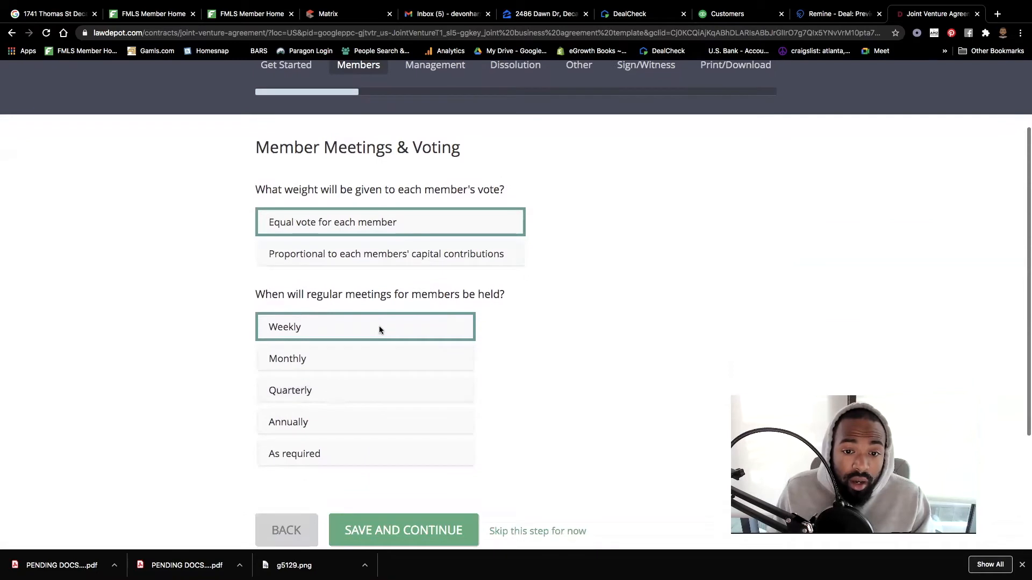
{"action": "left_click", "coordinate": [326, 424]}
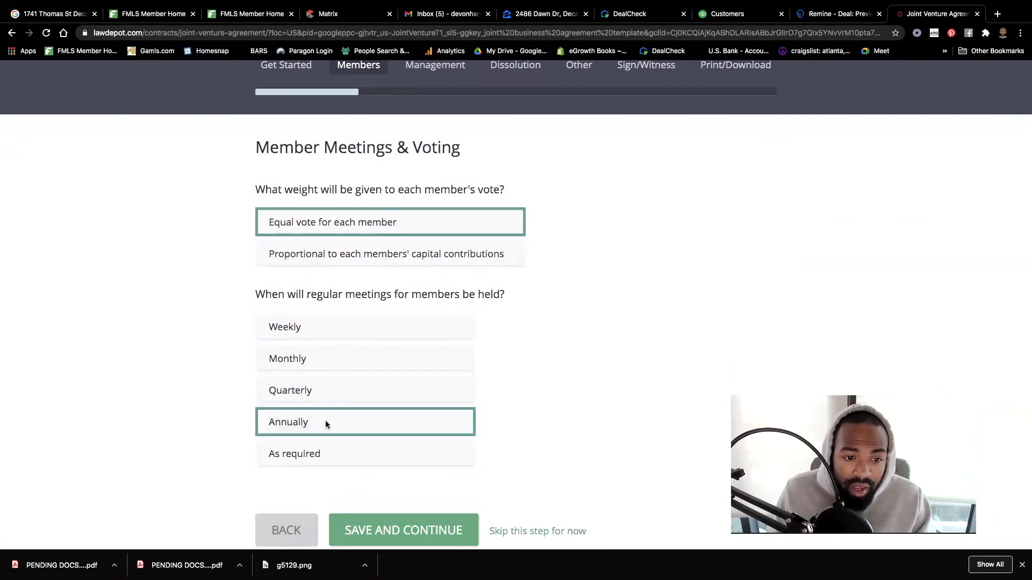
{"action": "left_click", "coordinate": [299, 455]}
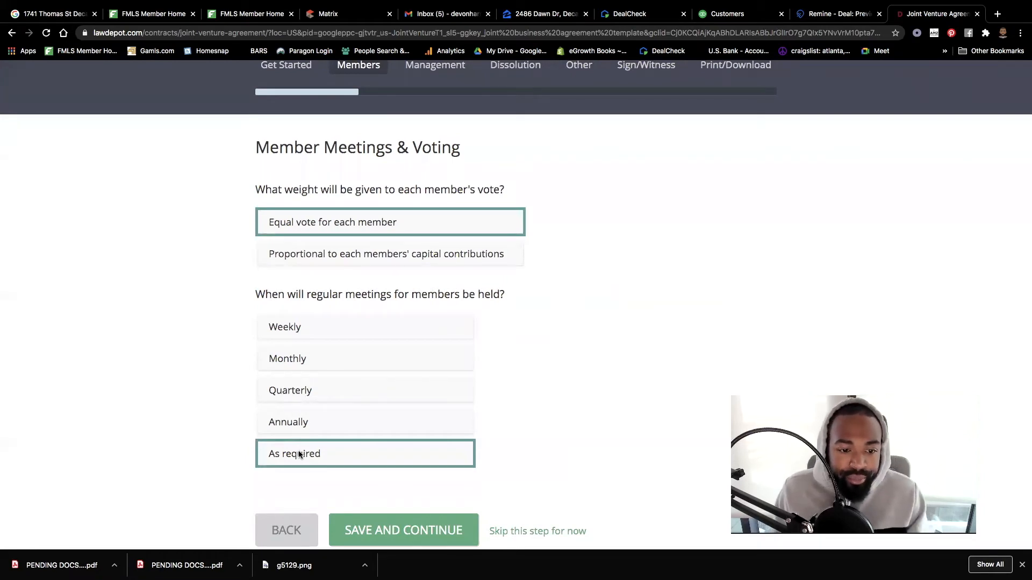
{"action": "scroll", "coordinate": [471, 439], "scroll_direction": "down", "scroll_amount": 5}
- Save the meetings and voting answers and reach the Tax Elections question on unified audit rules
{"action": "left_click", "coordinate": [406, 417]}
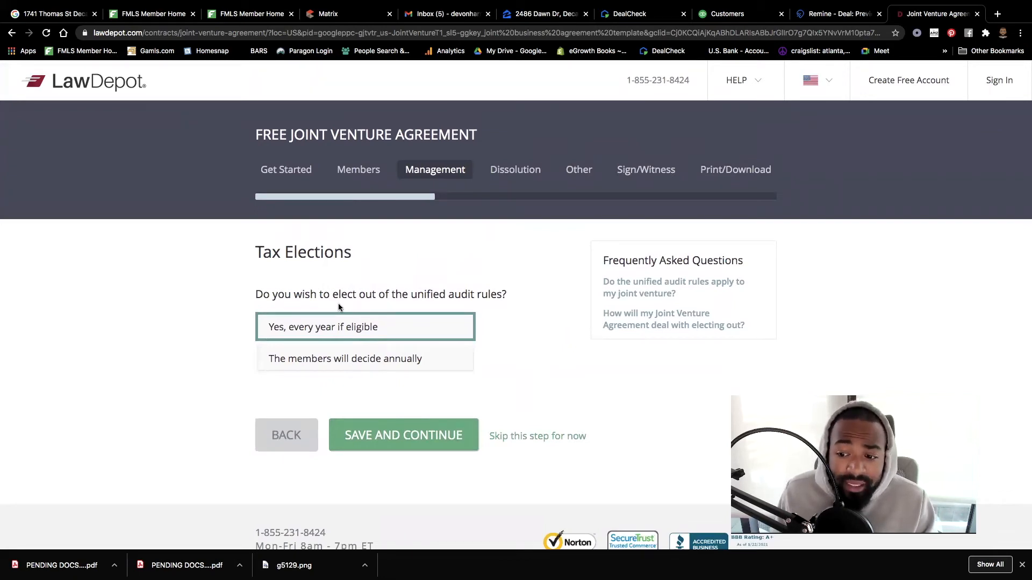
{"action": "mouse_move", "coordinate": [612, 293]}
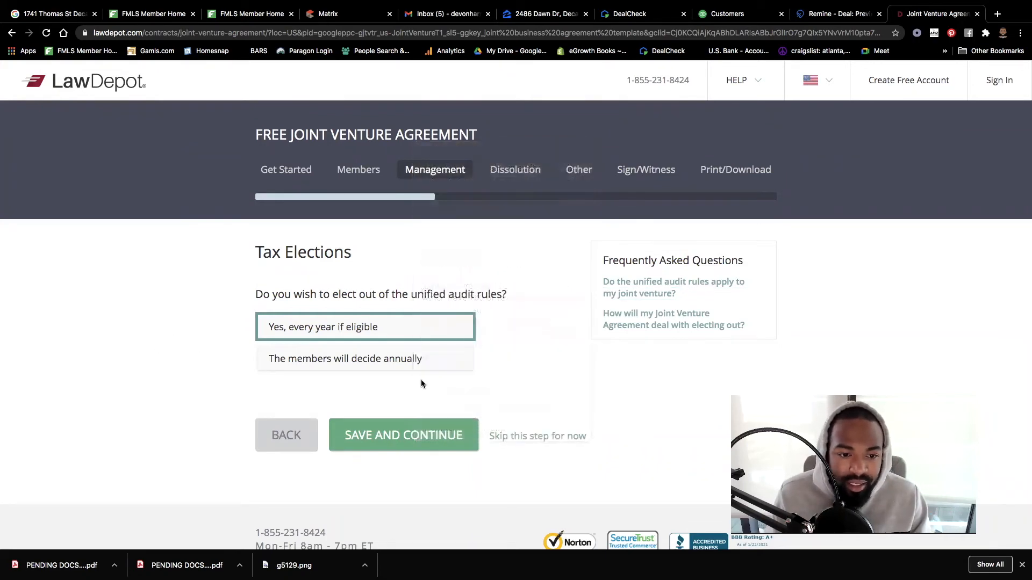
- Elect out of the unified audit rules every year if eligible and save the tax election
{"action": "left_click", "coordinate": [394, 355]}
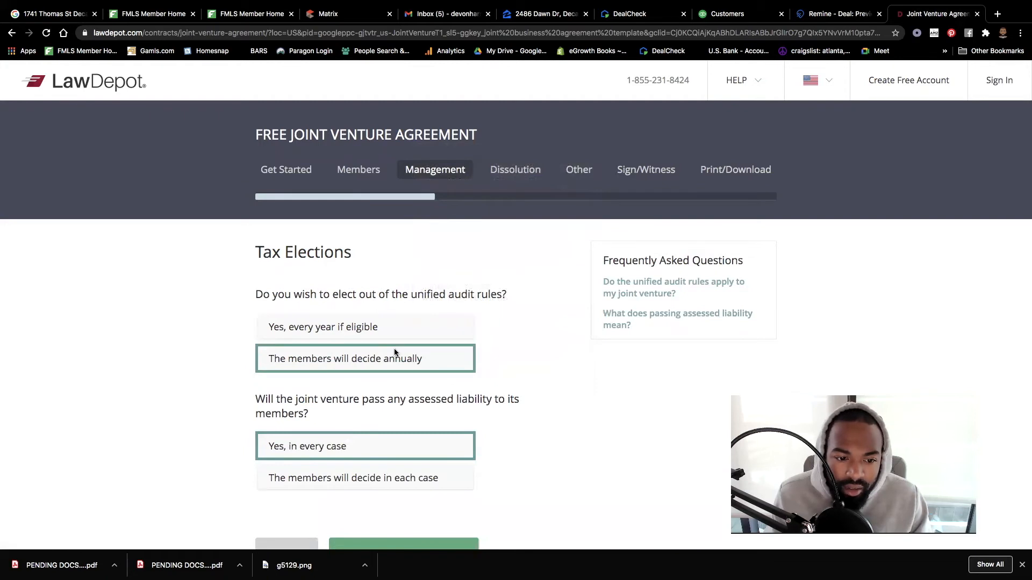
{"action": "left_click", "coordinate": [346, 332]}
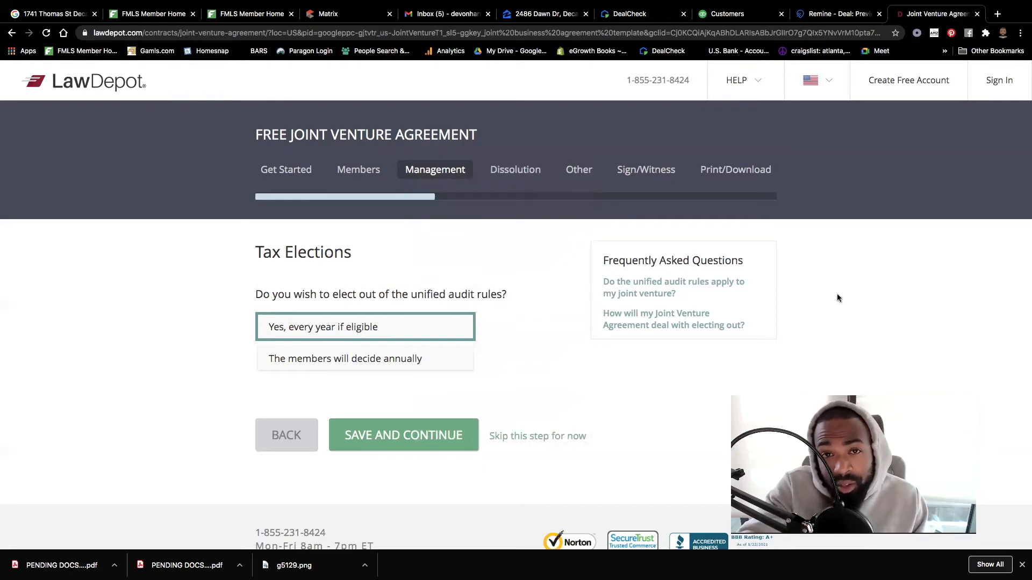
{"action": "left_click", "coordinate": [417, 445]}
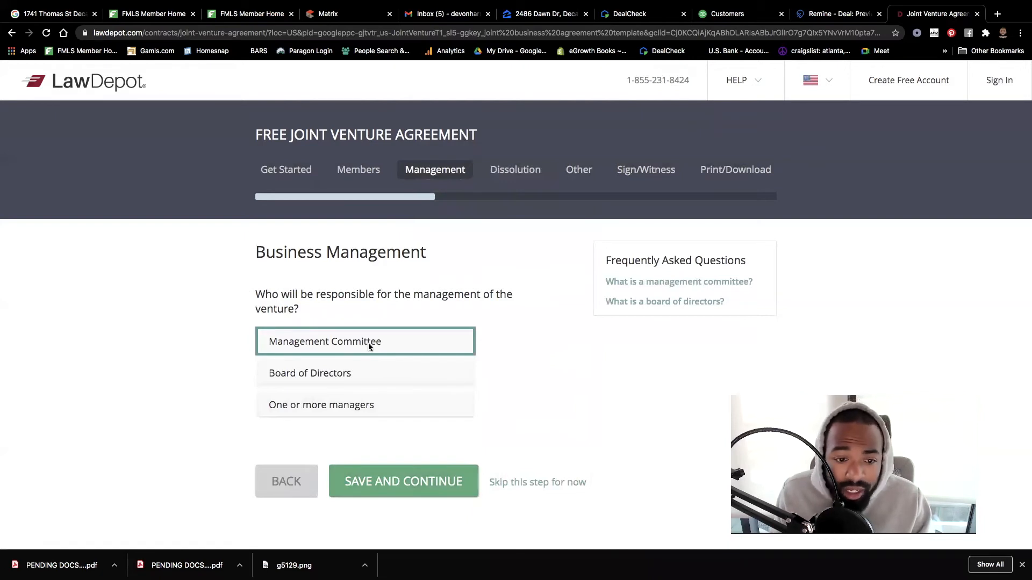
- Have one or more managers run the venture and enter the first manager's full name
{"action": "left_click", "coordinate": [334, 381]}
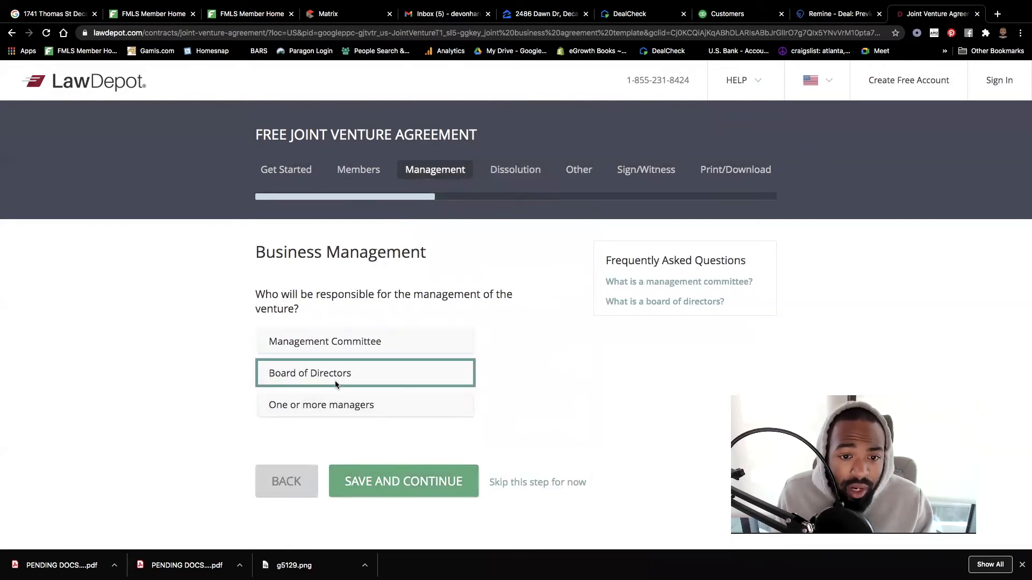
{"action": "left_click", "coordinate": [344, 406]}
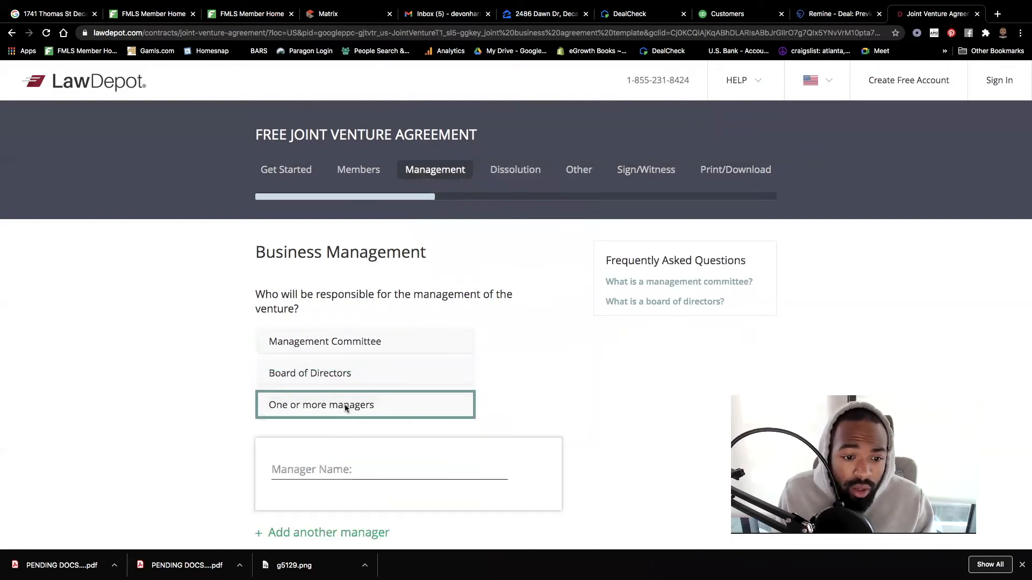
{"action": "left_click", "coordinate": [326, 469]}
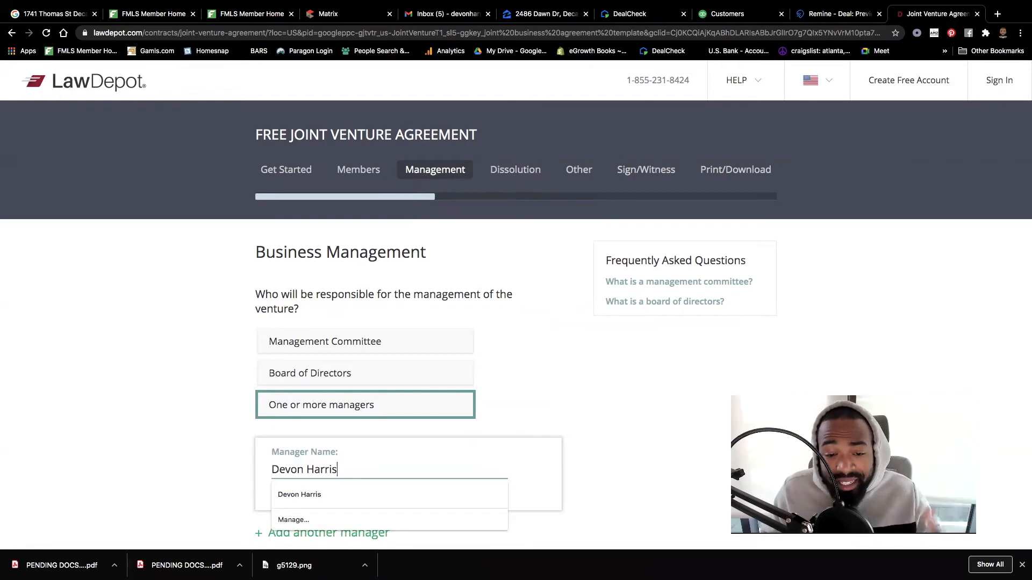
{"action": "left_click", "coordinate": [574, 357]}
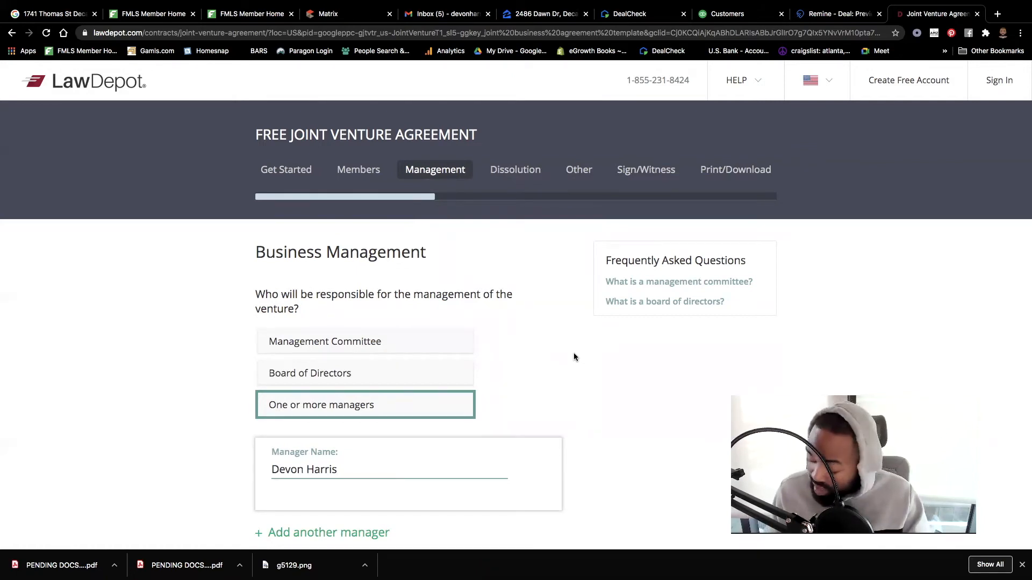
{"action": "scroll", "coordinate": [573, 354], "scroll_direction": "down", "scroll_amount": 3}
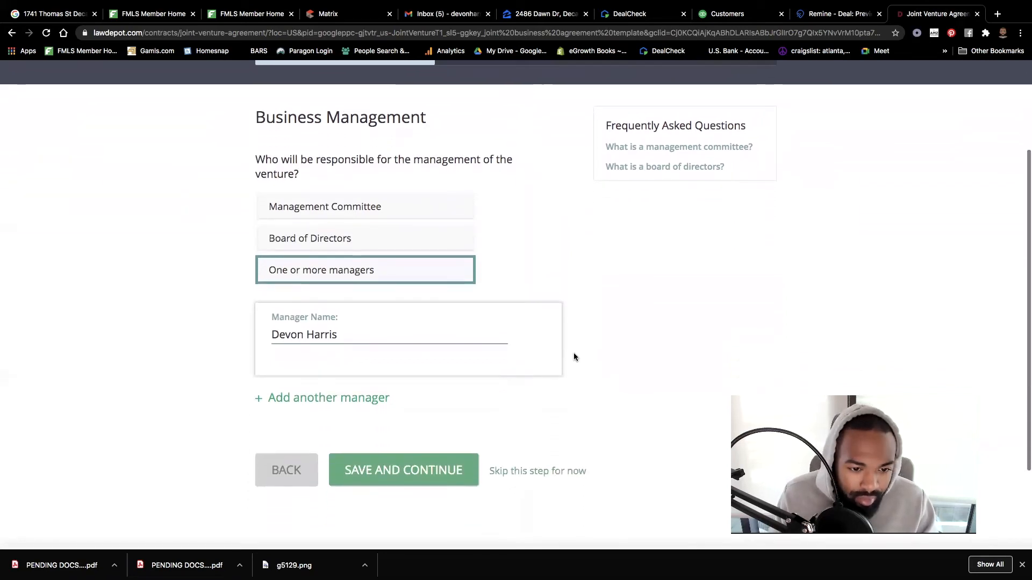
{"action": "left_click", "coordinate": [424, 477]}
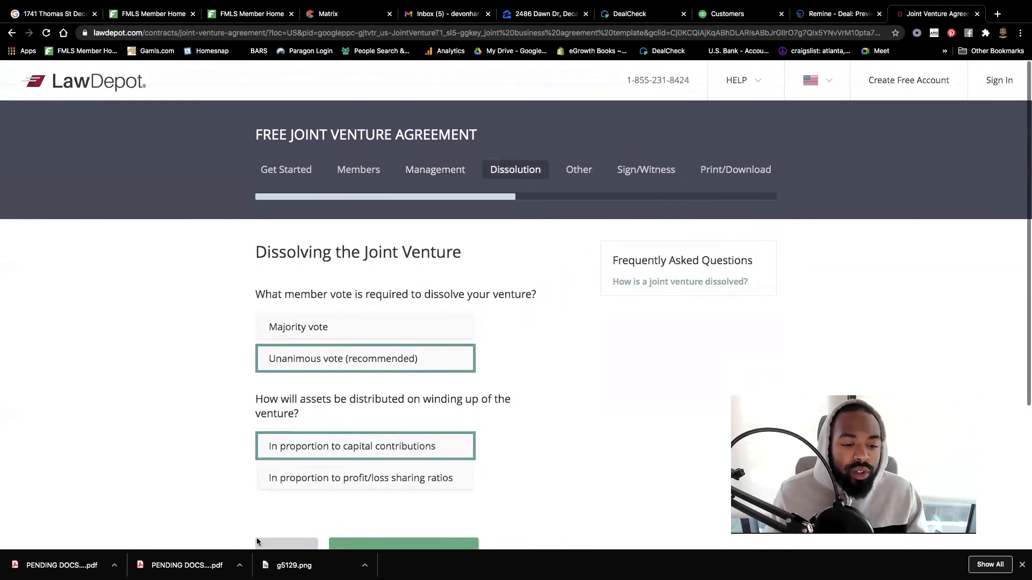
- Add a second manager's full name and save both managers
{"action": "left_click", "coordinate": [278, 490]}
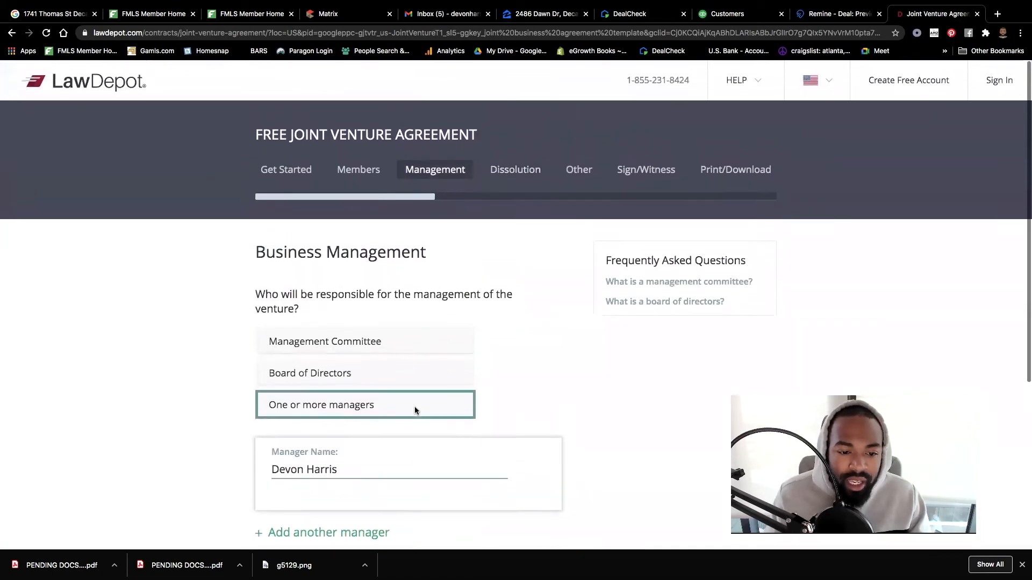
{"action": "scroll", "coordinate": [414, 406], "scroll_direction": "down", "scroll_amount": 2}
{"action": "left_click", "coordinate": [336, 442]}
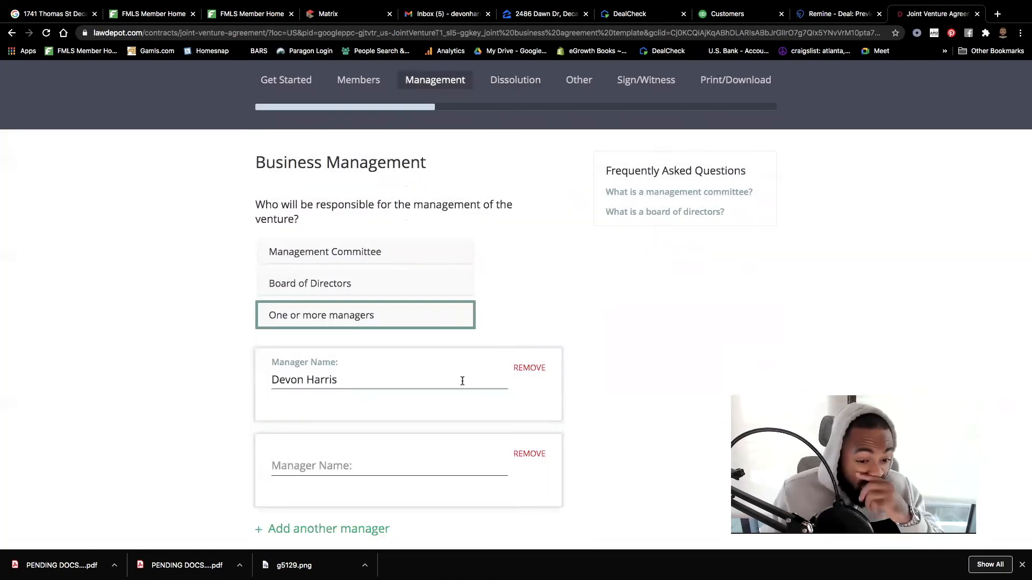
{"action": "left_click", "coordinate": [325, 471]}
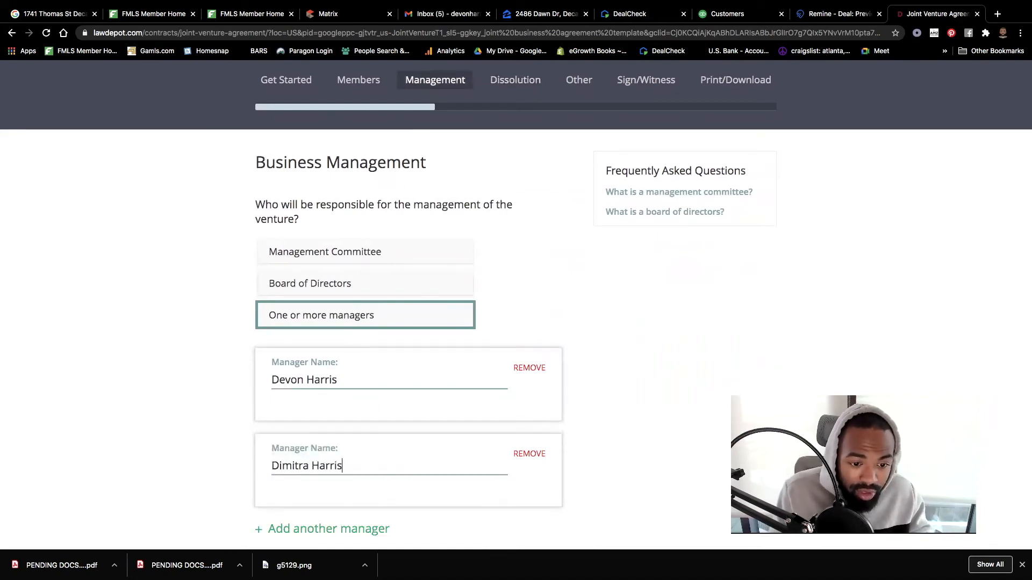
{"action": "scroll", "coordinate": [433, 454], "scroll_direction": "down", "scroll_amount": 4}
{"action": "left_click", "coordinate": [426, 437]}
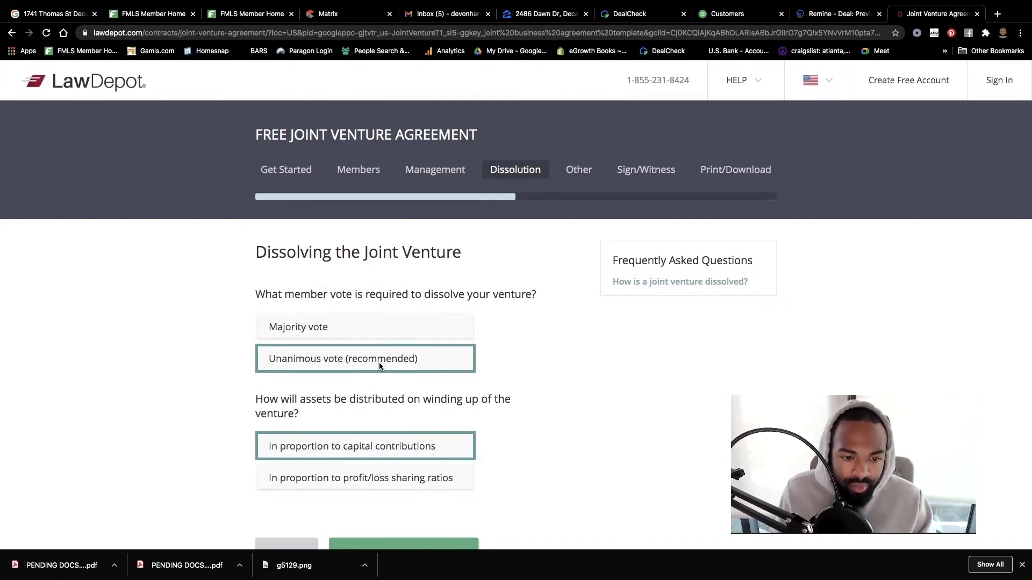
- Keep unanimous-vote dissolution with assets distributed by capital contributions, and save the answers
{"action": "scroll", "coordinate": [380, 367], "scroll_direction": "down", "scroll_amount": 2}
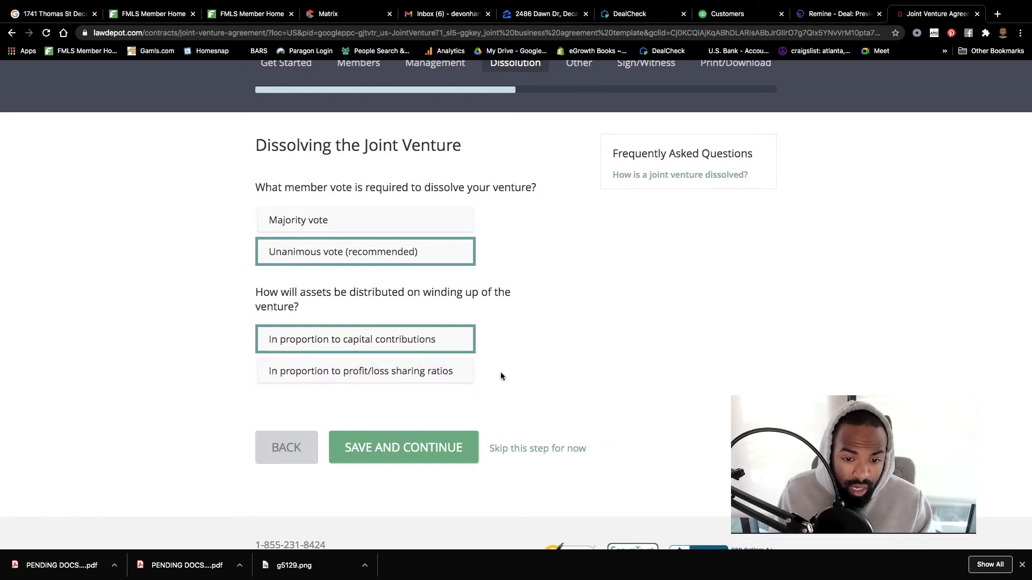
{"action": "left_click", "coordinate": [410, 455]}
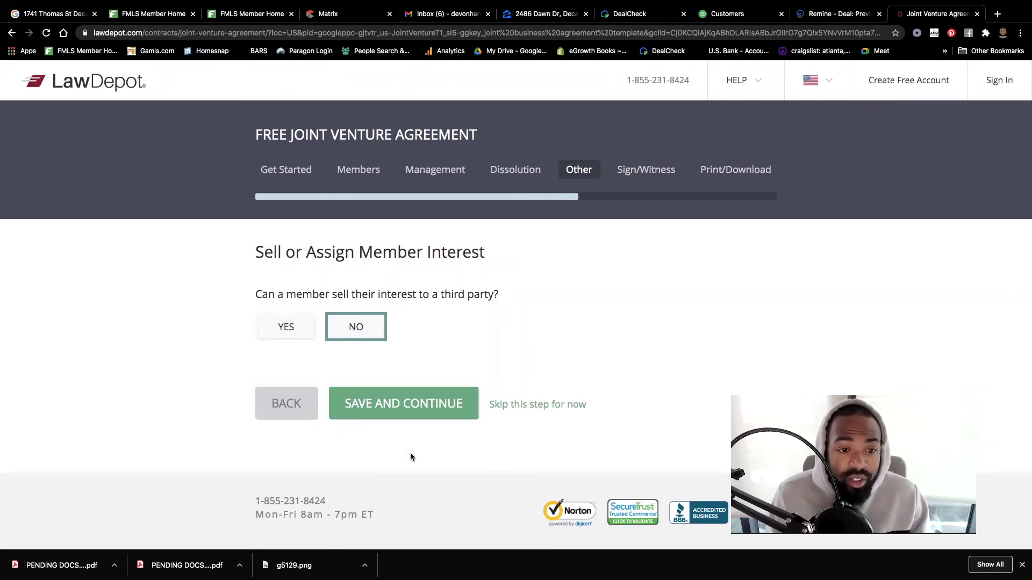
- Save No for selling member interest and Yes for the Non-compete answer
{"action": "left_click", "coordinate": [406, 409]}
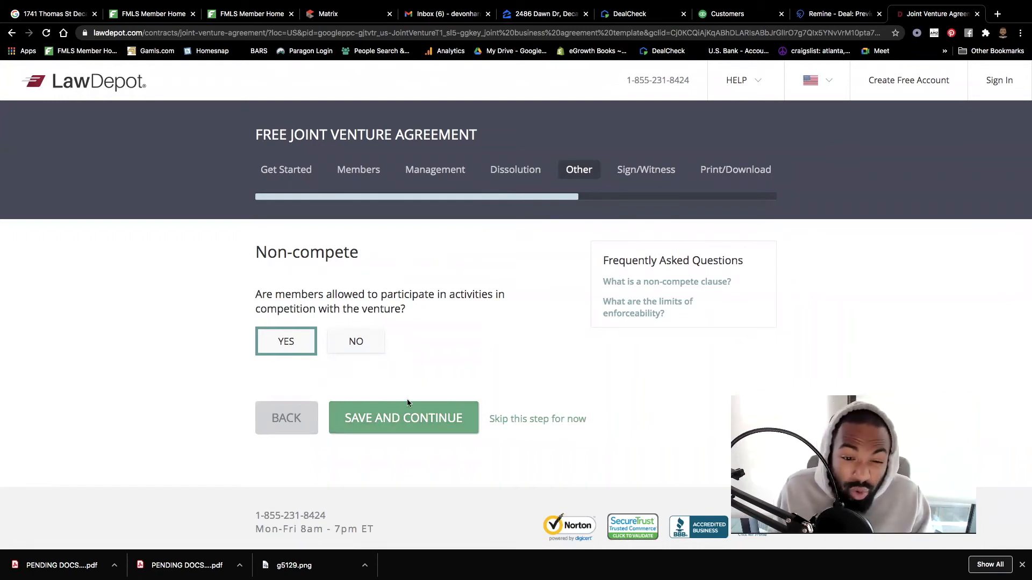
{"action": "left_click", "coordinate": [397, 418]}
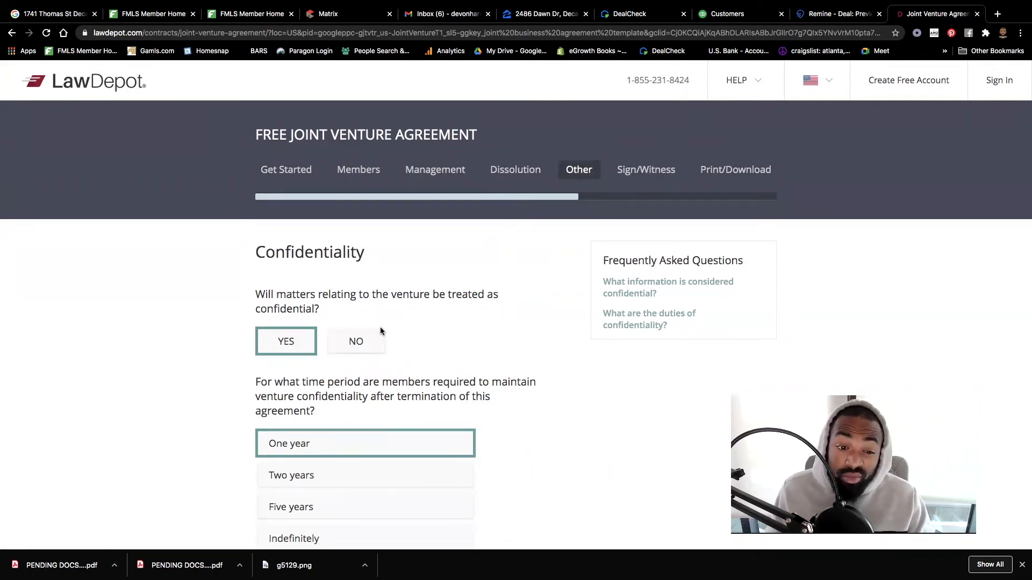
- Keep venture matters confidential for one year after termination and save the answer
{"action": "left_click", "coordinate": [368, 348]}
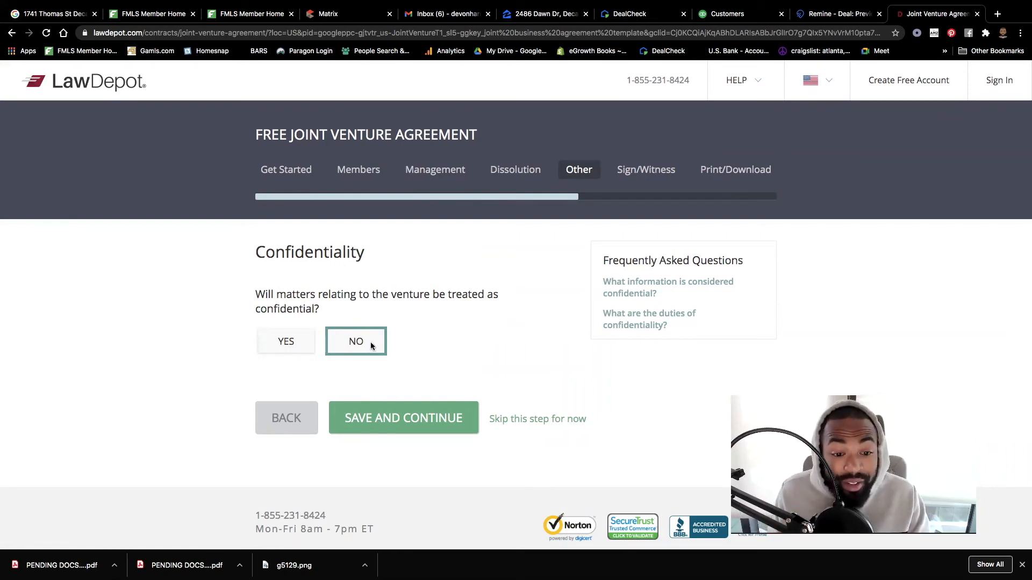
{"action": "left_click", "coordinate": [294, 348]}
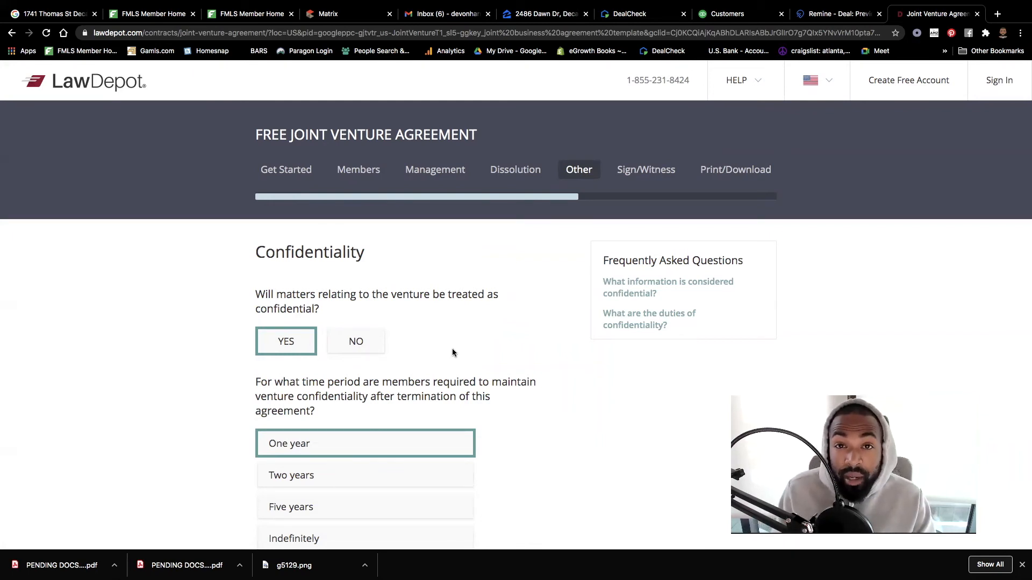
{"action": "scroll", "coordinate": [453, 352], "scroll_direction": "down", "scroll_amount": 3}
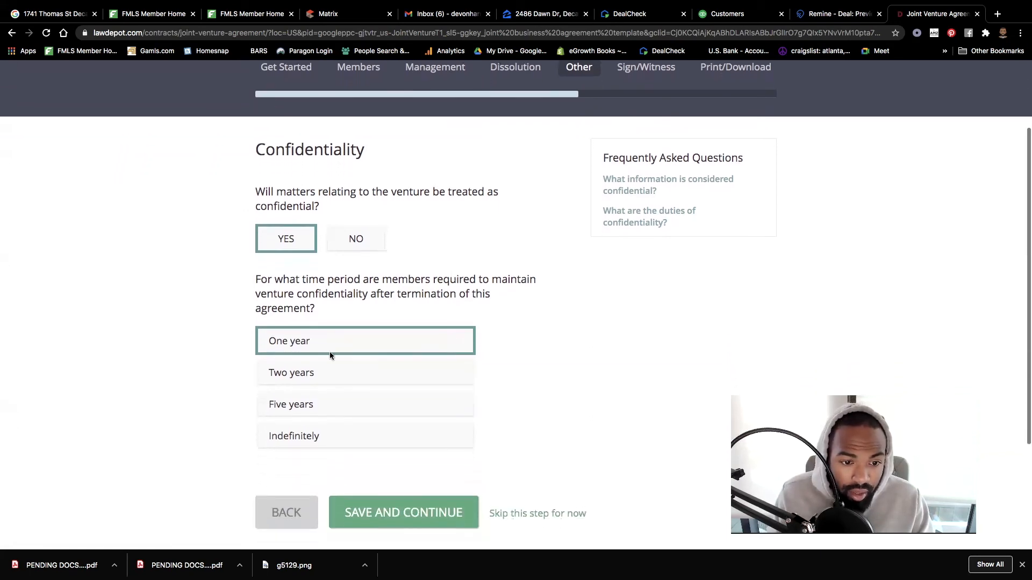
{"action": "scroll", "coordinate": [478, 441], "scroll_direction": "down", "scroll_amount": 2}
{"action": "left_click", "coordinate": [398, 433]}
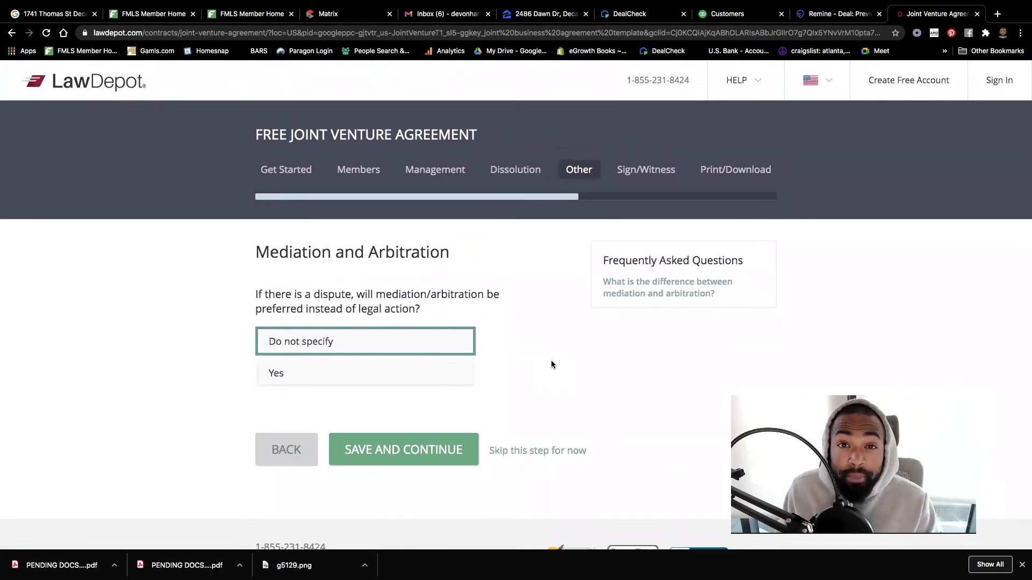
- Choose Yes to prefer mediation or arbitration over legal action, and save
{"action": "mouse_move", "coordinate": [631, 281]}
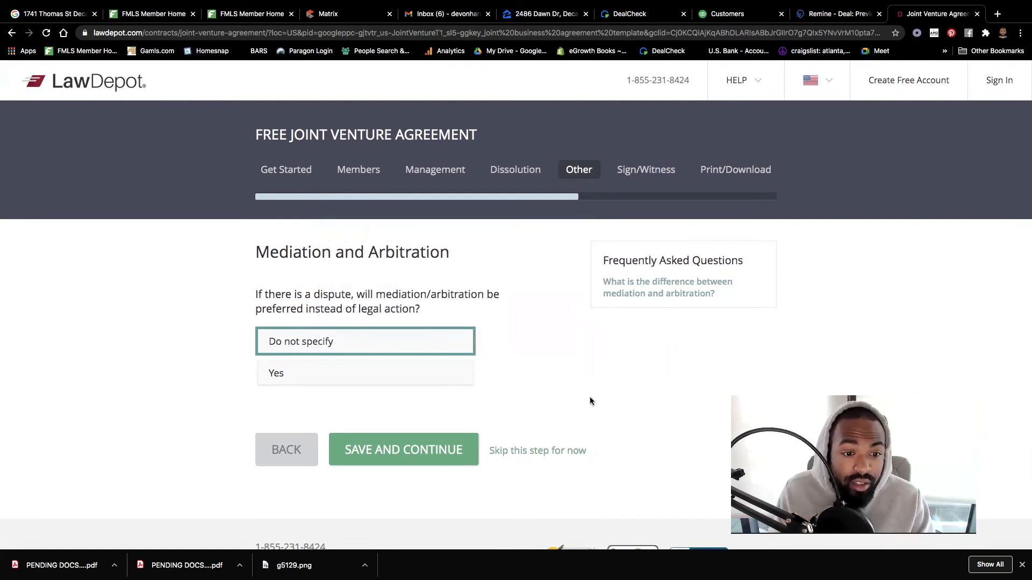
{"action": "left_click", "coordinate": [391, 369]}
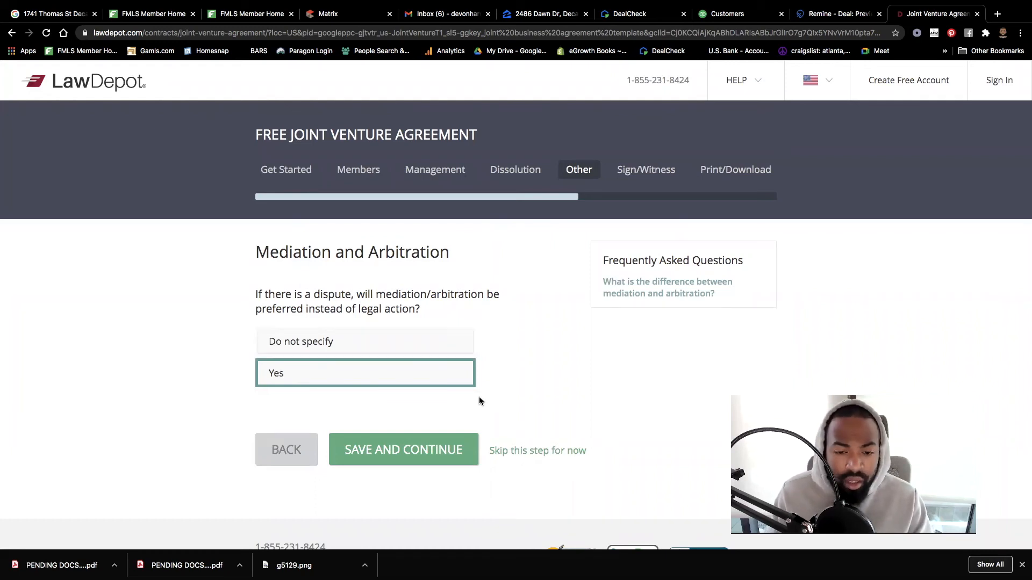
{"action": "left_click", "coordinate": [422, 441]}
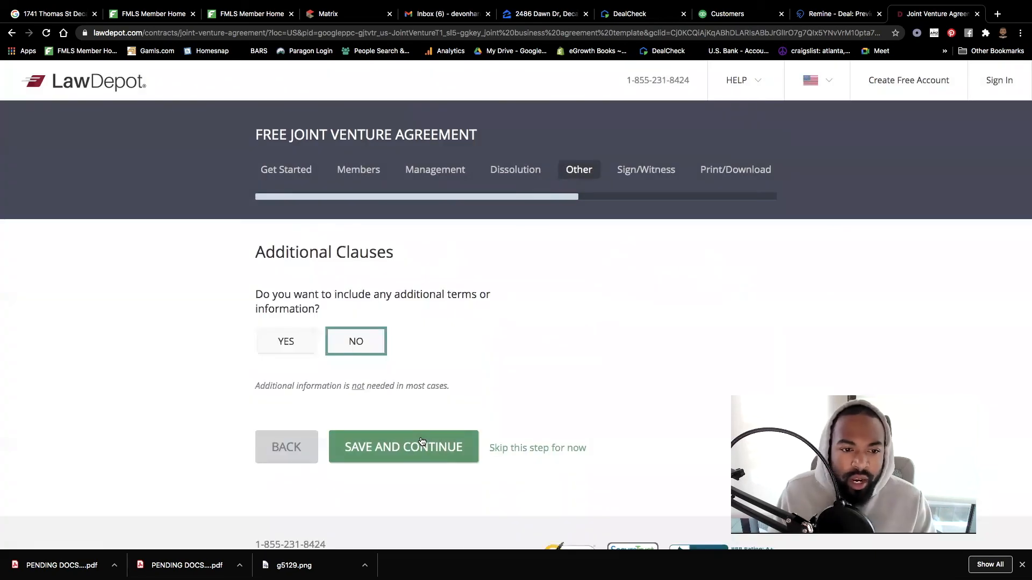
- Save the agreement with No additional clauses
{"action": "left_click", "coordinate": [458, 450]}
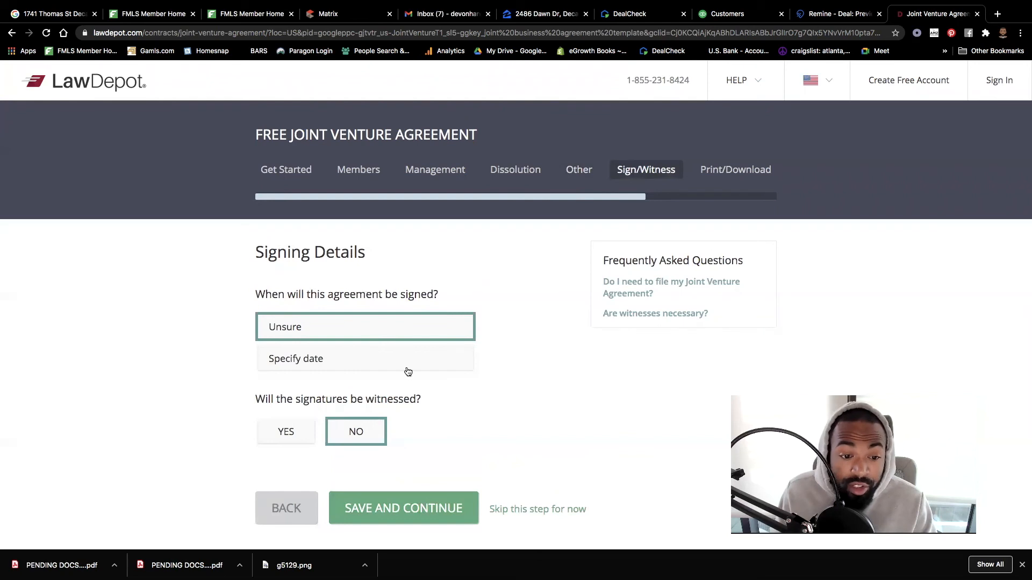
- Submit signing details with the signing date Unsure and No witnesses
{"action": "left_click", "coordinate": [382, 506]}
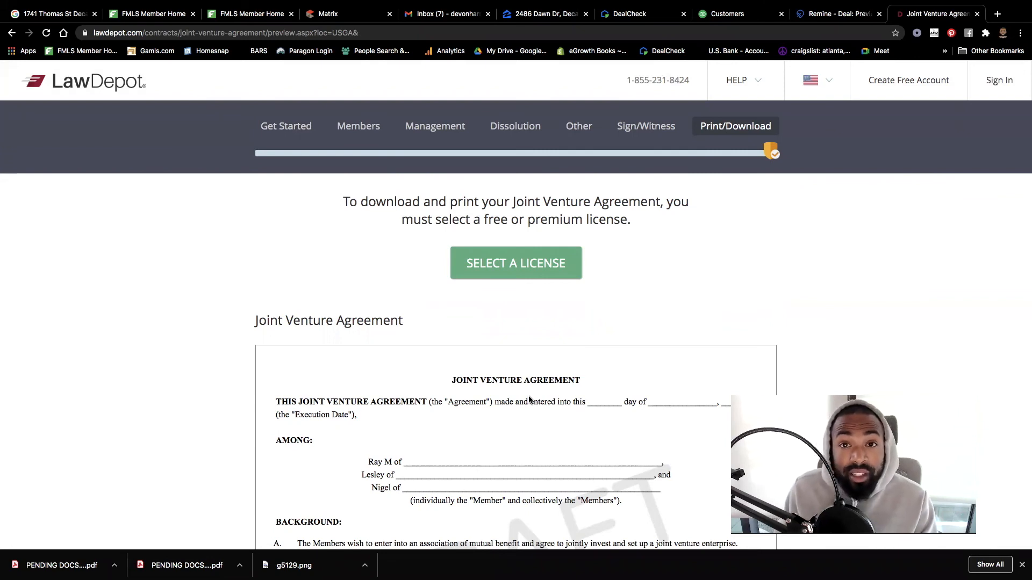
- Scroll the preview through the two managers, member duties, $15,000.00 contributions and equal profit sharing
{"action": "scroll", "coordinate": [579, 406], "scroll_direction": "down", "scroll_amount": 10}
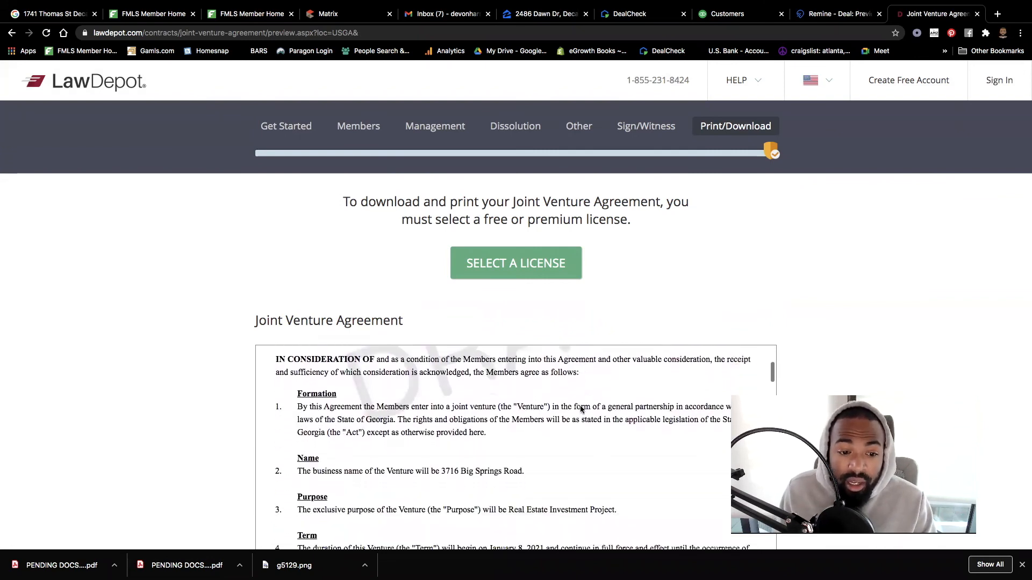
{"action": "scroll", "coordinate": [580, 408], "scroll_direction": "down", "scroll_amount": 5}
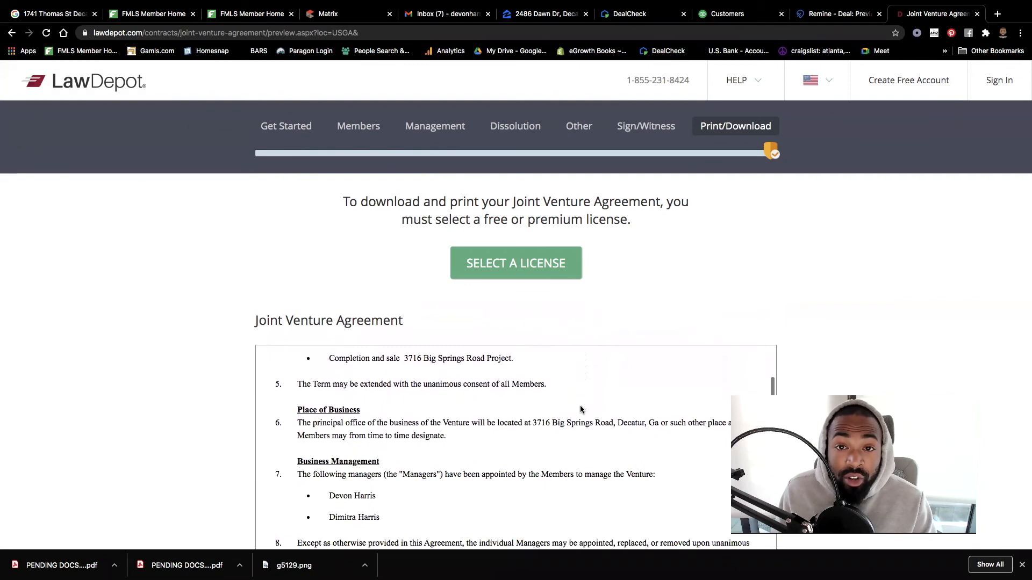
{"action": "scroll", "coordinate": [580, 409], "scroll_direction": "down", "scroll_amount": 8}
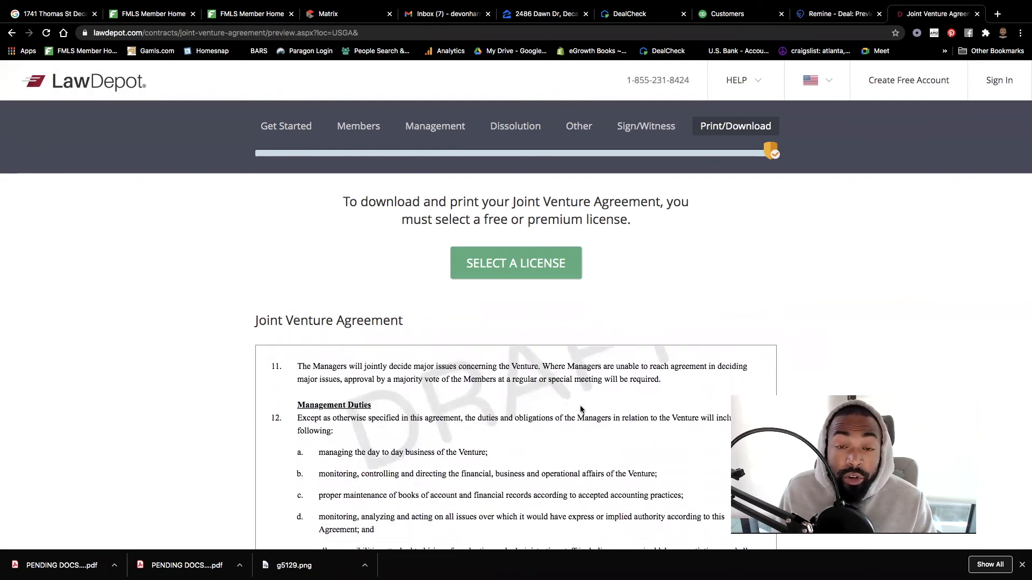
{"action": "scroll", "coordinate": [580, 410], "scroll_direction": "down", "scroll_amount": 10}
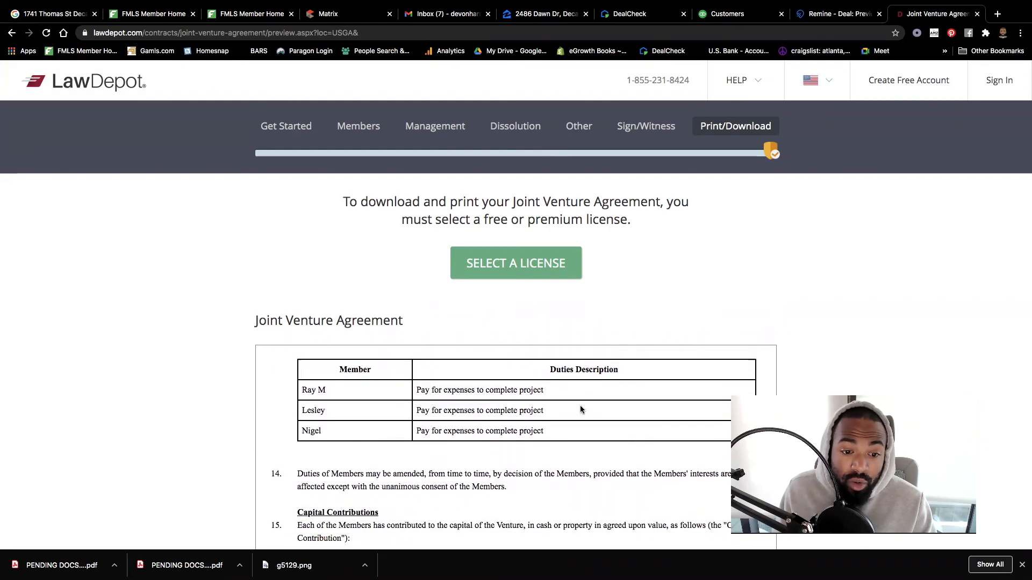
{"action": "scroll", "coordinate": [580, 409], "scroll_direction": "down", "scroll_amount": 5}
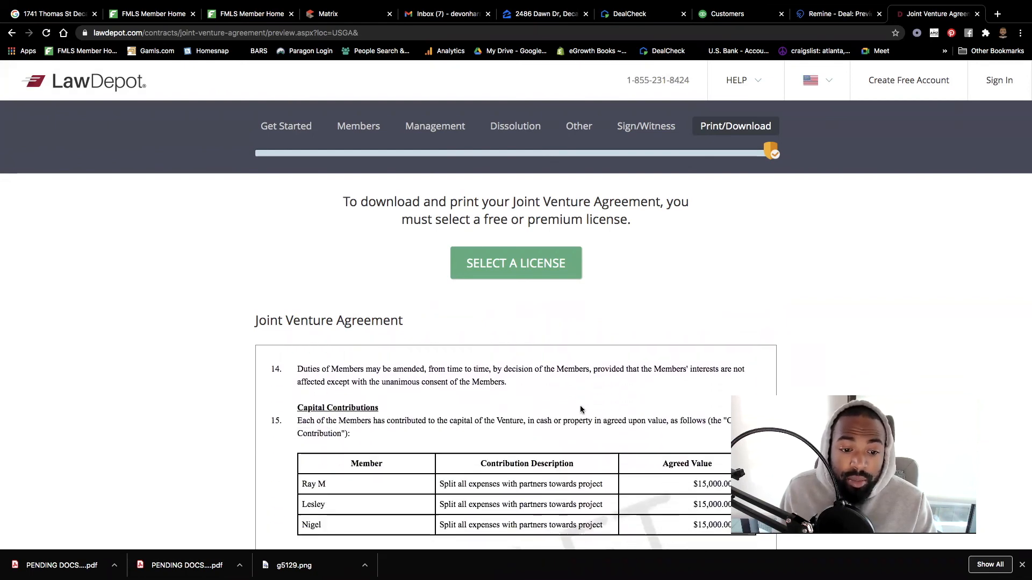
{"action": "scroll", "coordinate": [581, 409], "scroll_direction": "down", "scroll_amount": 10}
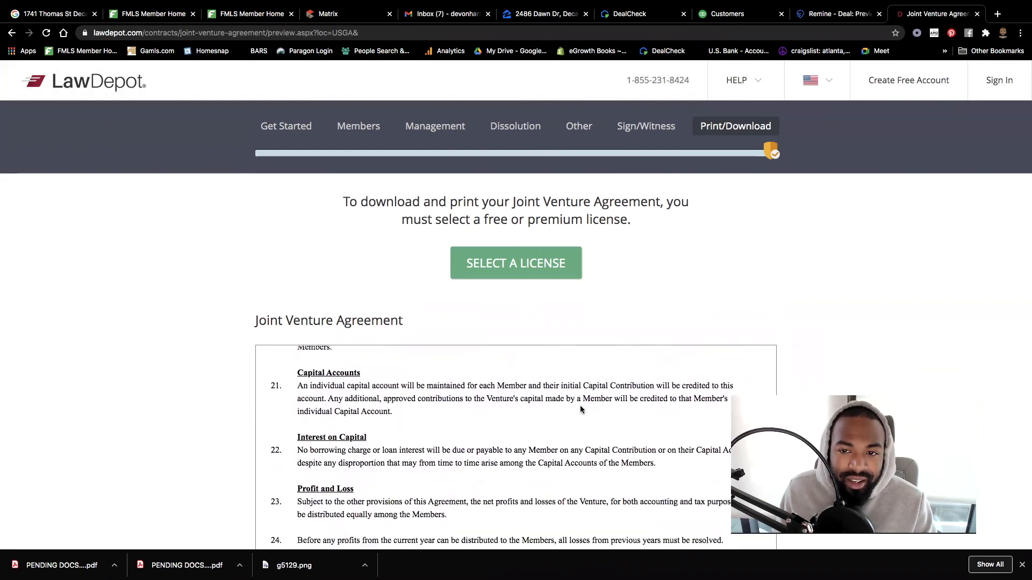